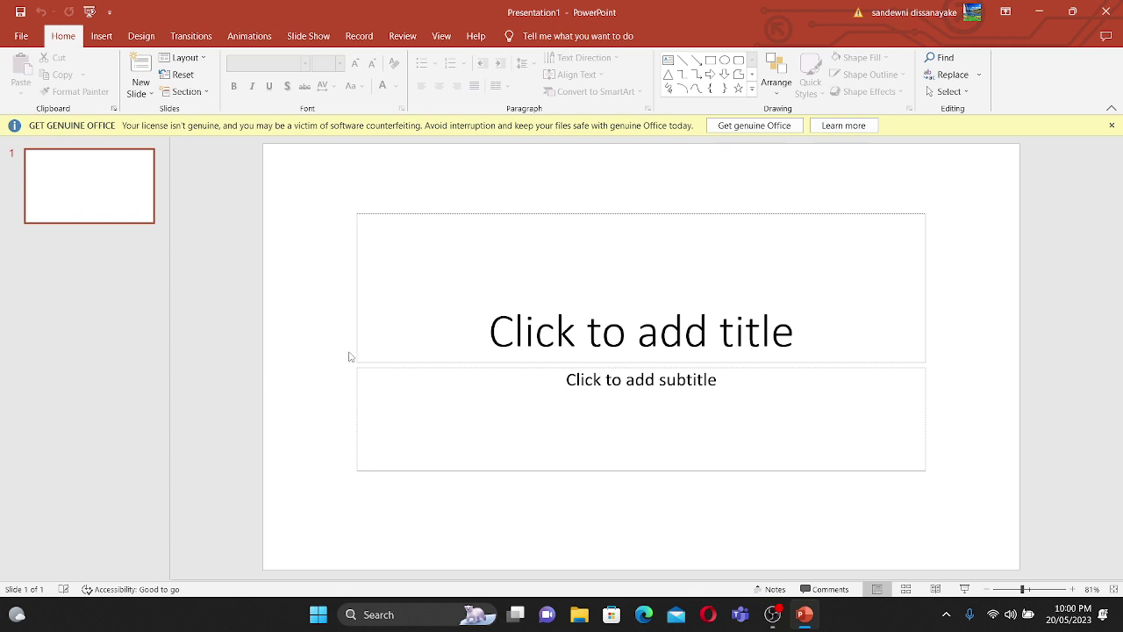
Step: Switch to Slide Master view from the View tab and scroll the thumbnails to the top
left_click(443, 44)
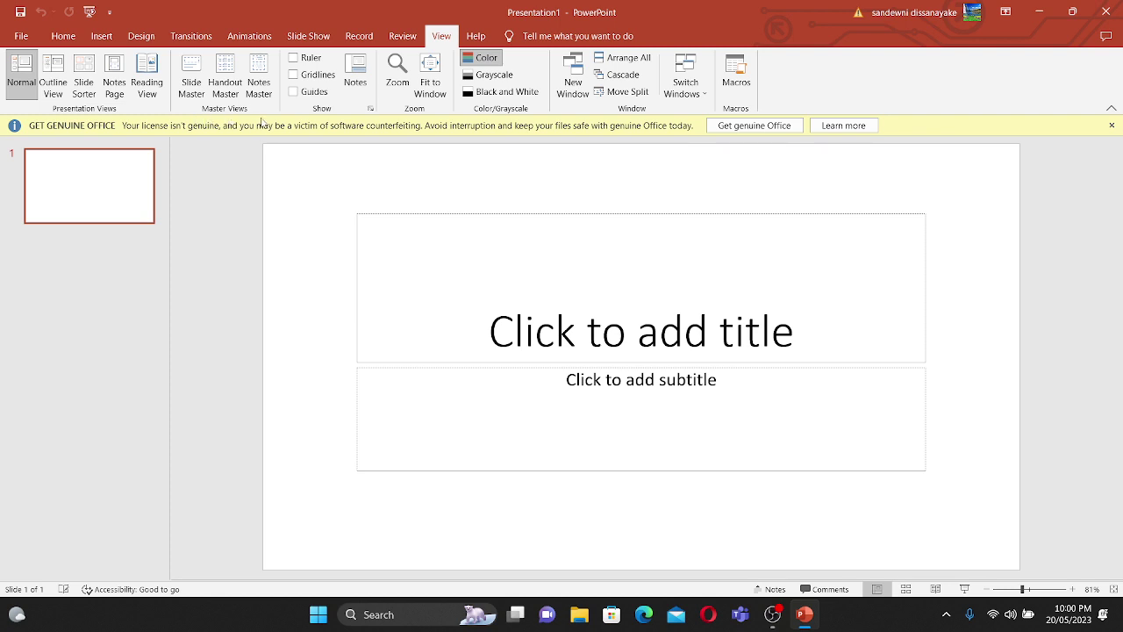
left_click(191, 84)
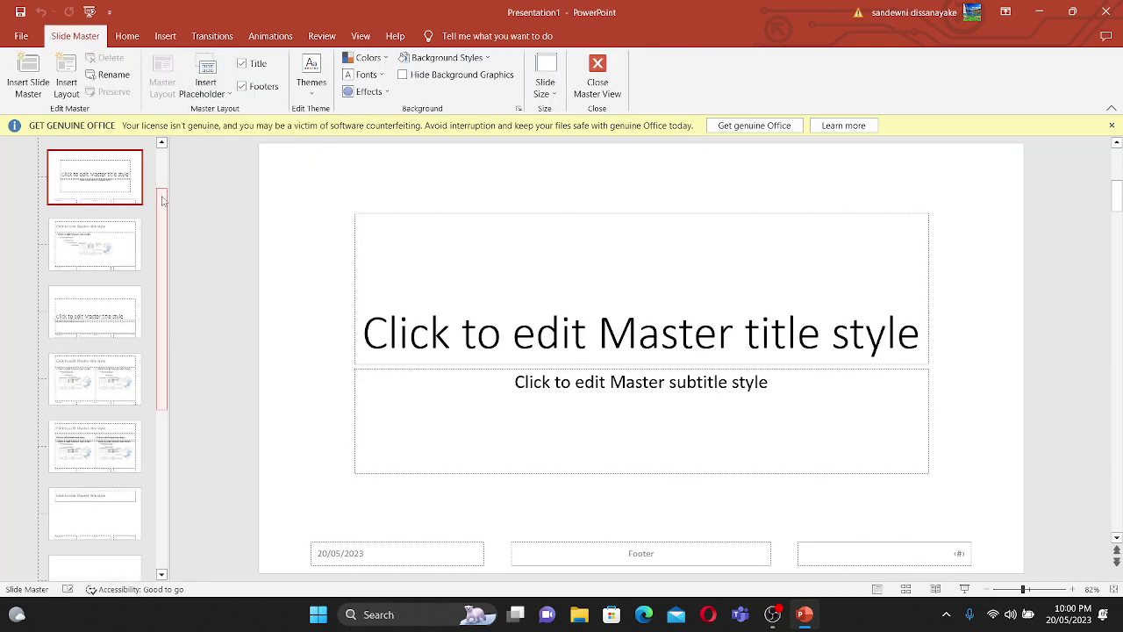
left_click_drag(164, 198, 165, 156)
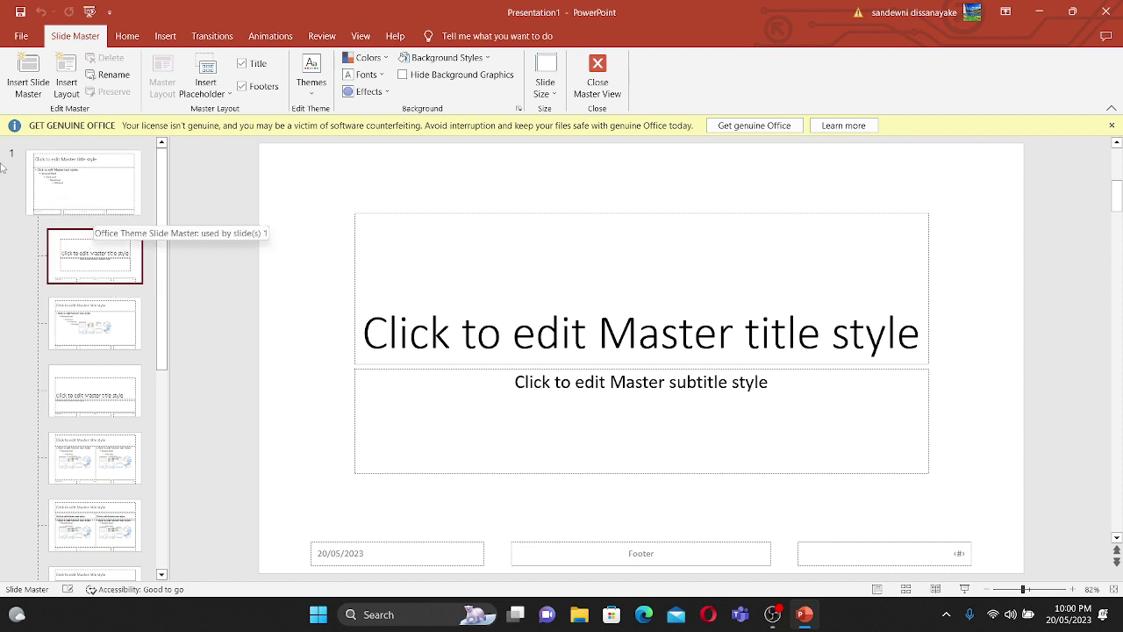
Step: Browse the Title Slide, Title and Content, Section Header and Two Content layouts, ending on the master
left_click(33, 191)
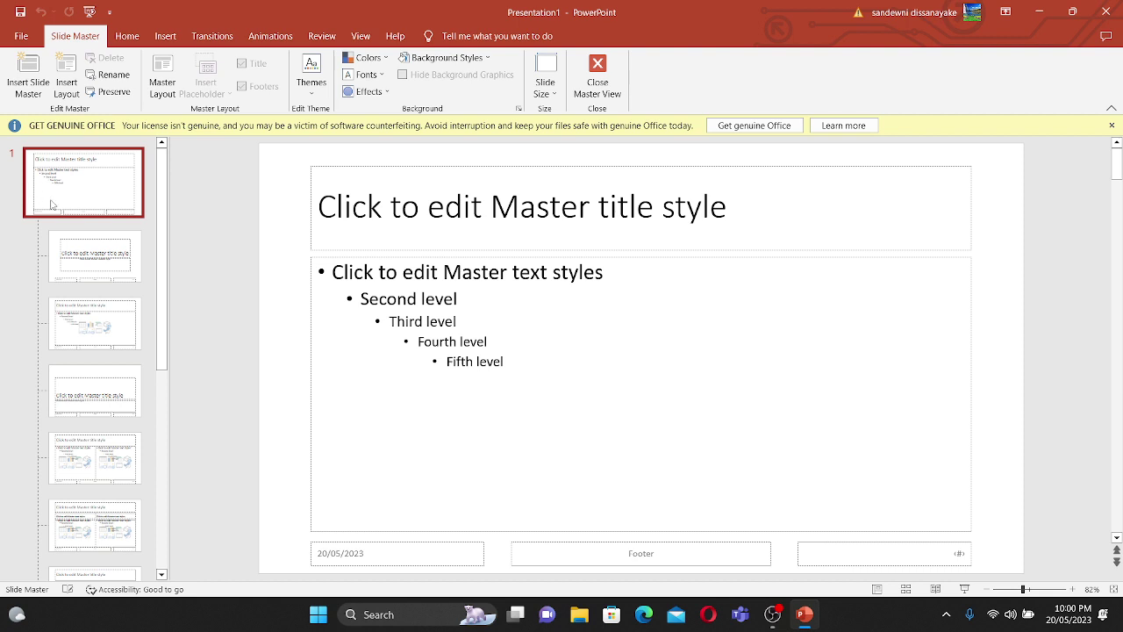
left_click(92, 262)
left_click(97, 309)
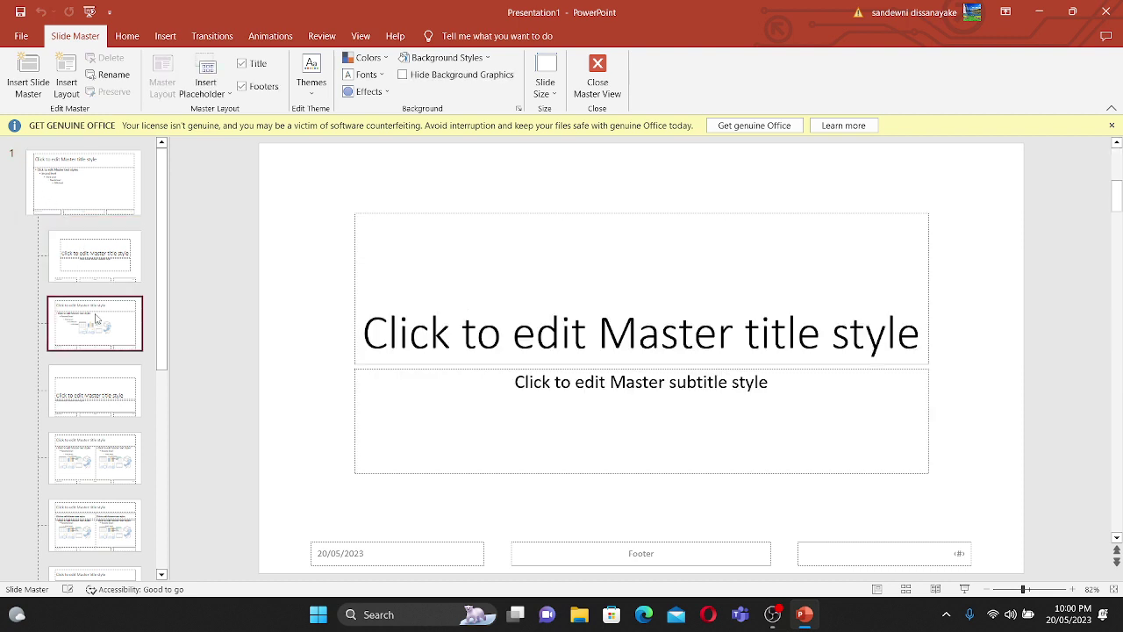
left_click(95, 418)
left_click(94, 452)
left_click(90, 196)
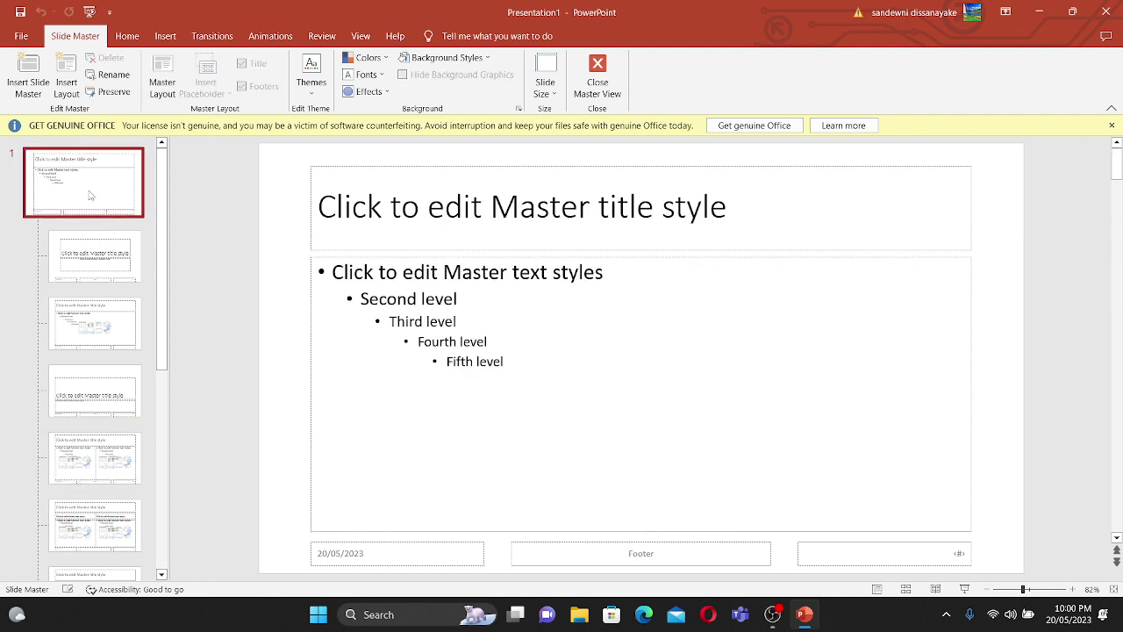
left_click(96, 246)
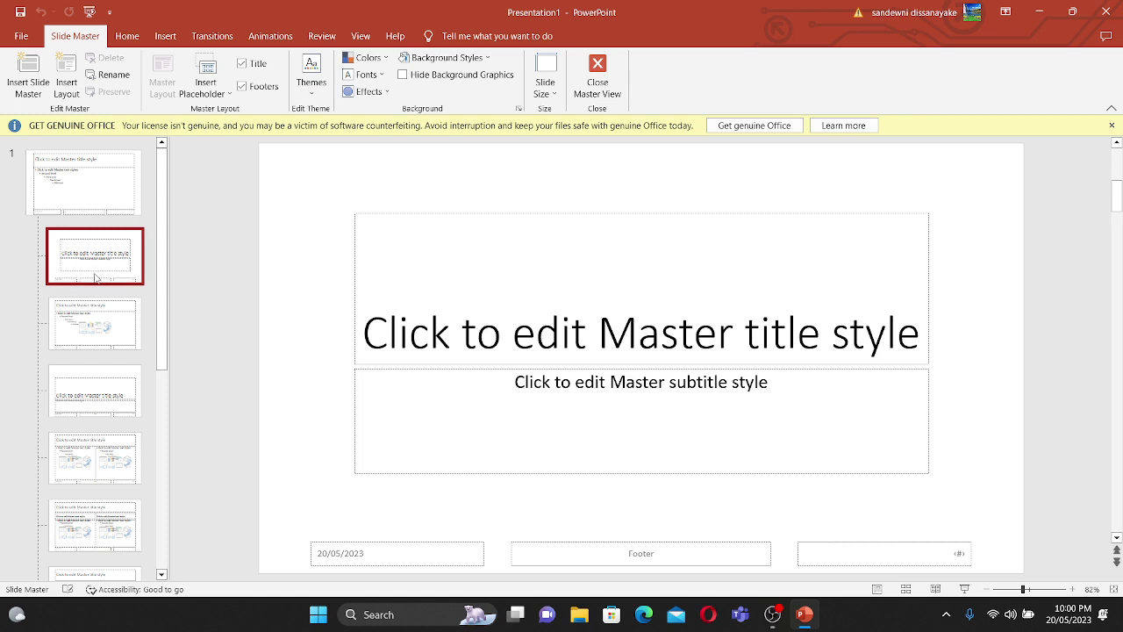
left_click(96, 318)
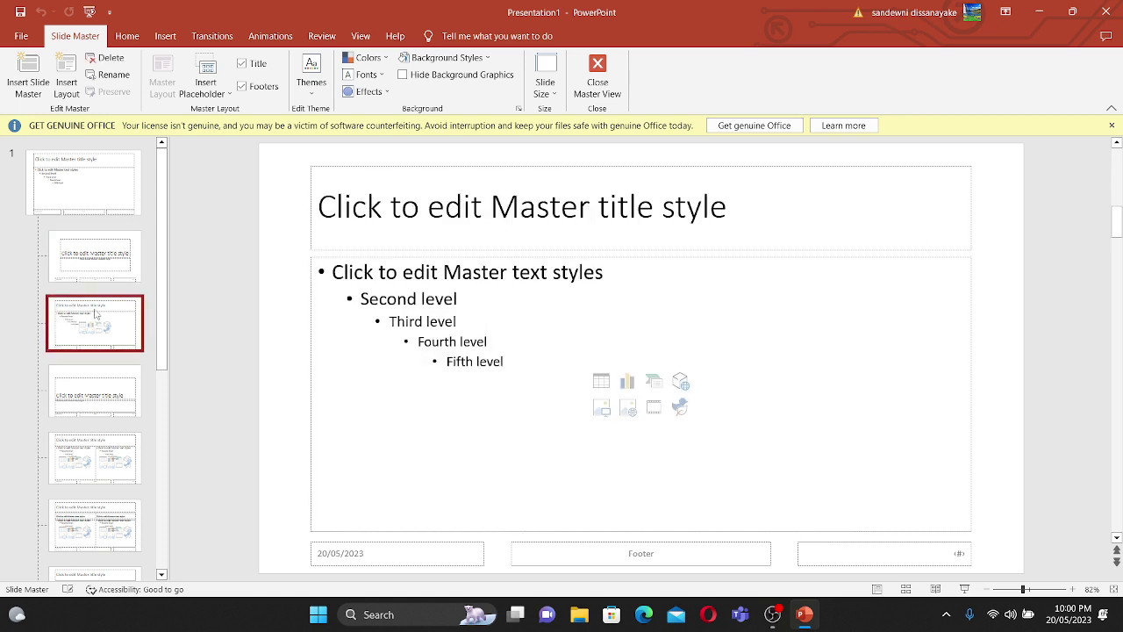
left_click(102, 405)
left_click(87, 169)
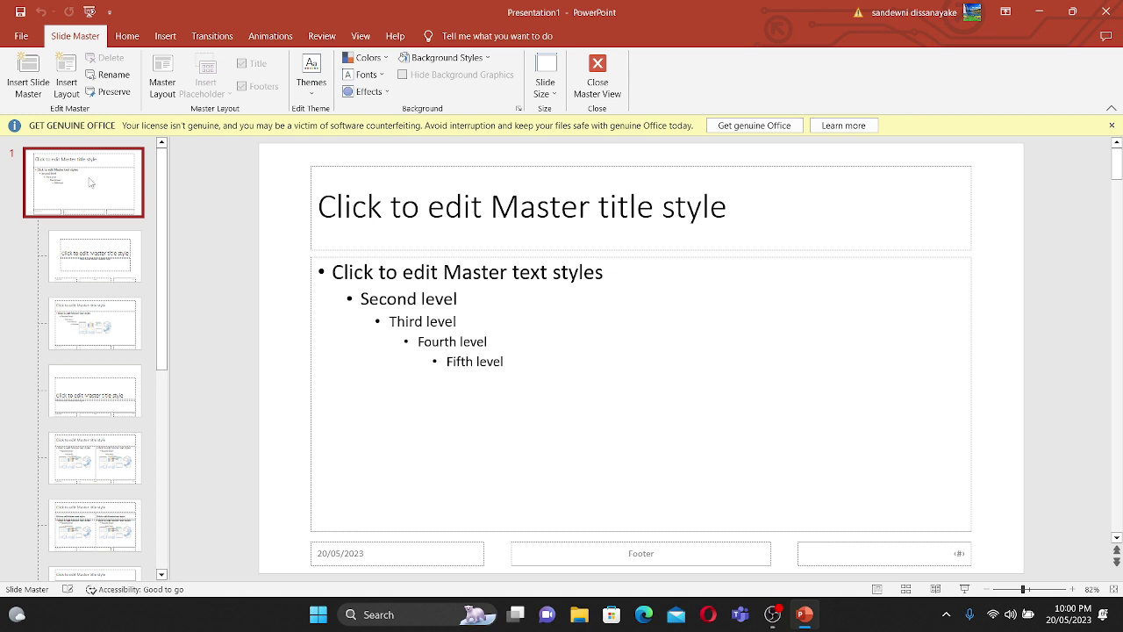
left_click(99, 245)
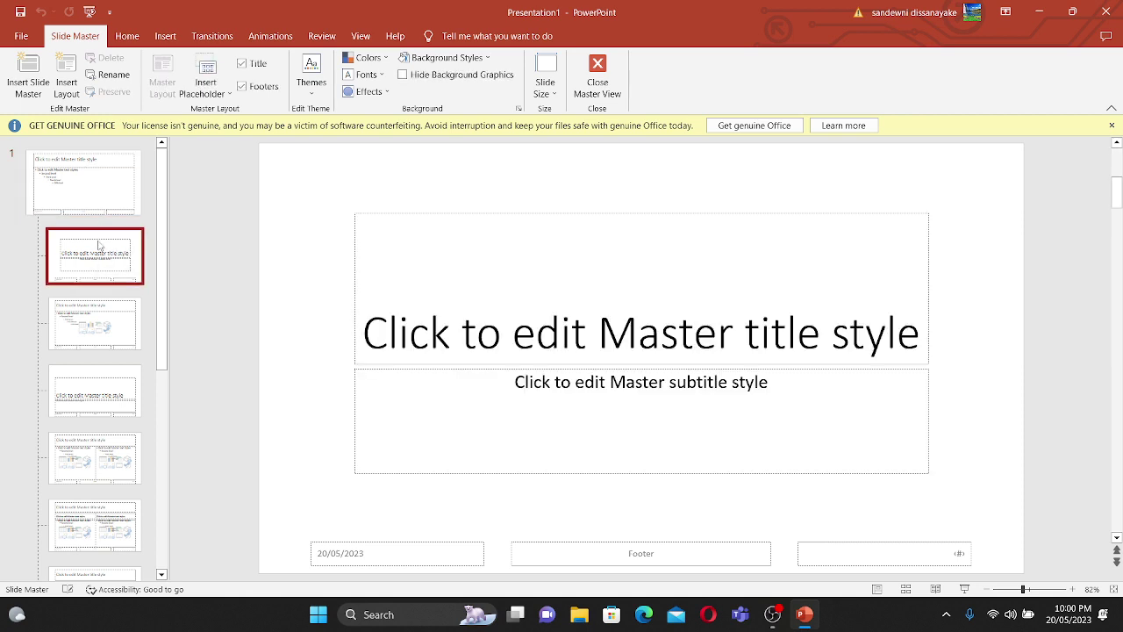
left_click(100, 177)
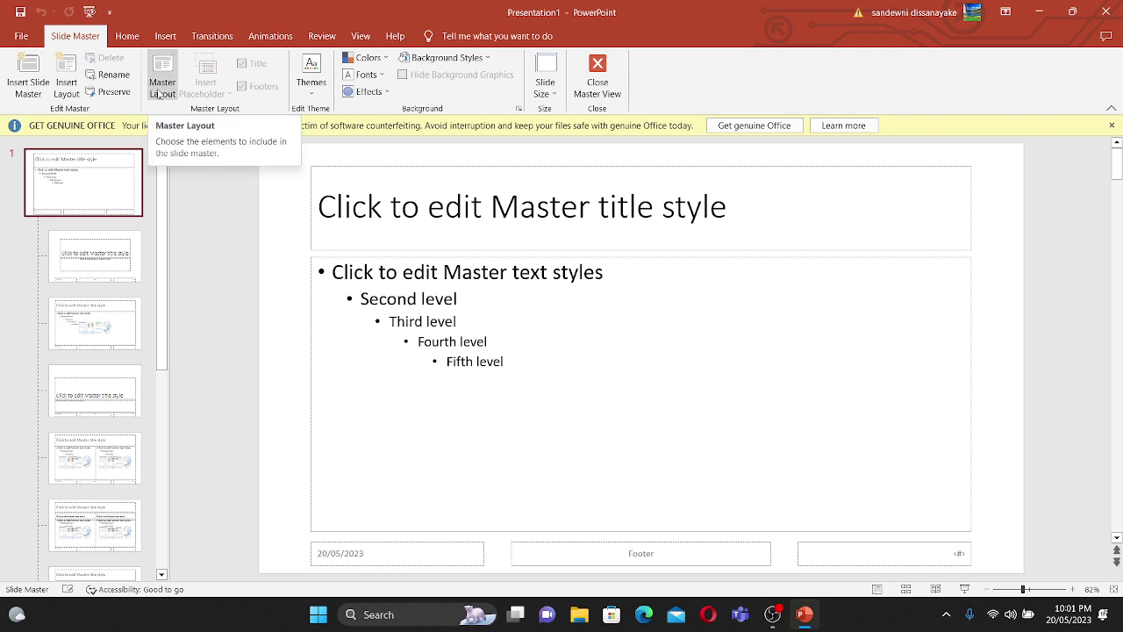
Step: Turn off the slide number placeholder in Master Layout and place the caret in the master title
left_click(159, 94)
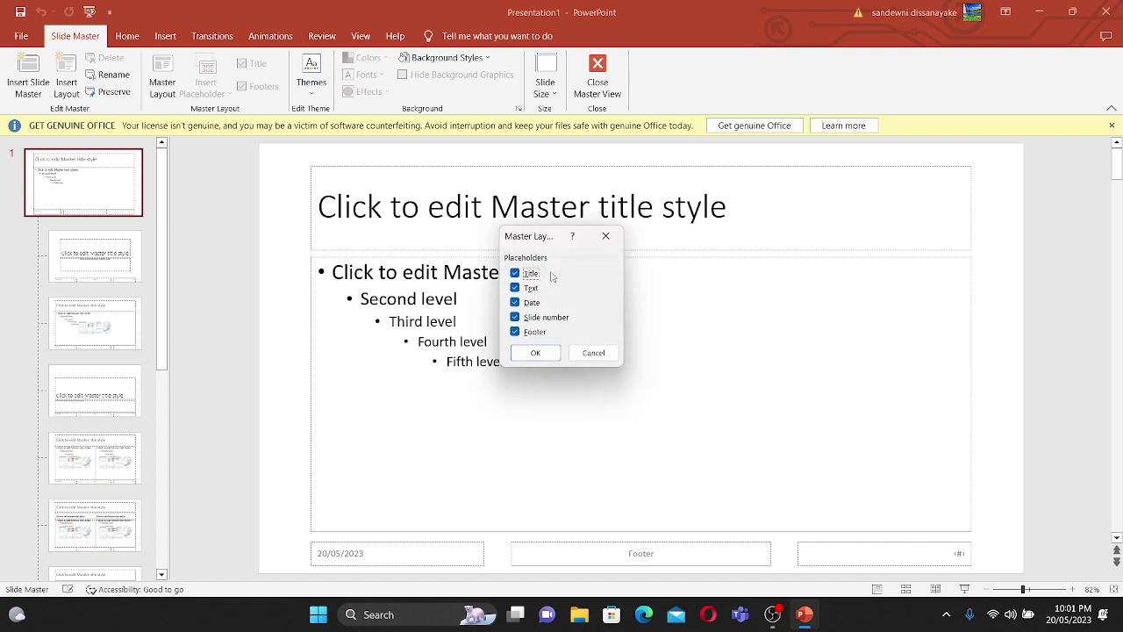
left_click(515, 317)
left_click(534, 351)
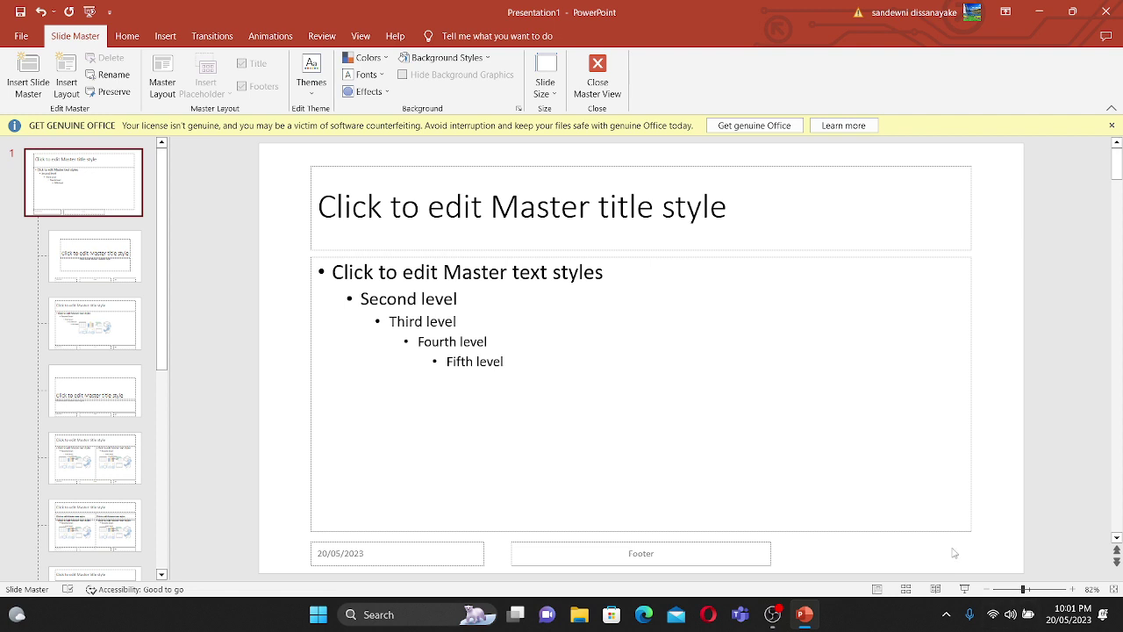
left_click(735, 214)
Step: Change the master title prompt text to 'Title'
key("BackSpace")
key("BackSpace")
key("BackSpace")
key("BackSpace")
key("BackSpace")
key("BackSpace")
key("BackSpace")
key("BackSpace")
key("BackSpace")
key("BackSpace")
key("BackSpace")
key("BackSpace")
key("BackSpace")
key("BackSpace")
key("BackSpace")
key("BackSpace")
key("BackSpace")
key("BackSpace")
key("BackSpace")
key("BackSpace")
key("BackSpace")
key("BackSpace")
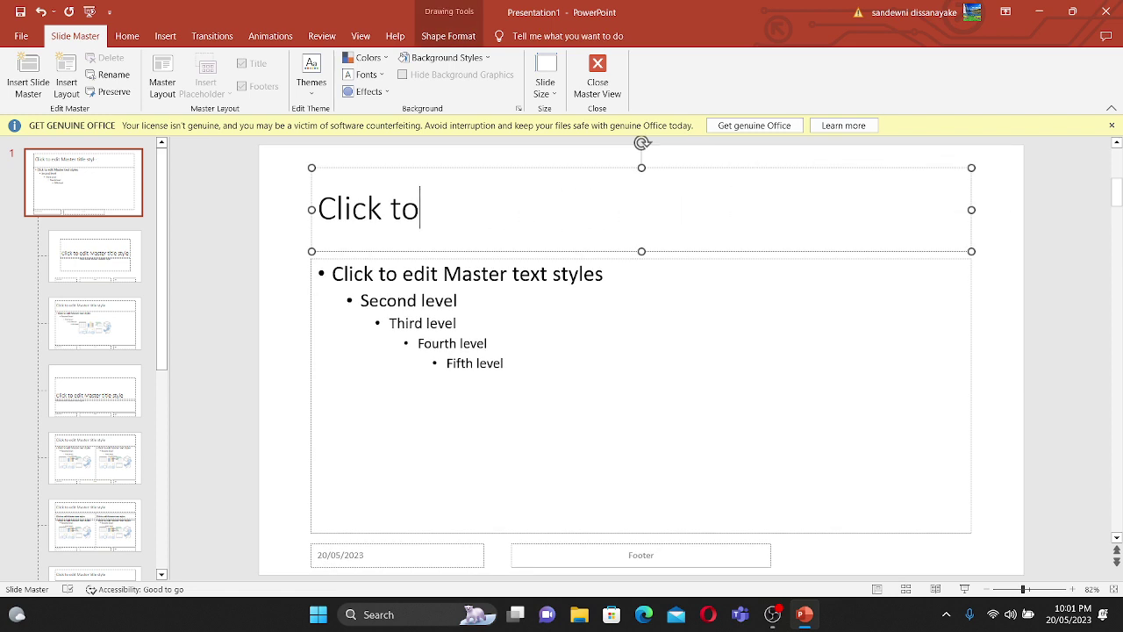
key("BackSpace")
key("BackSpace")
key("BackSpace")
key("BackSpace")
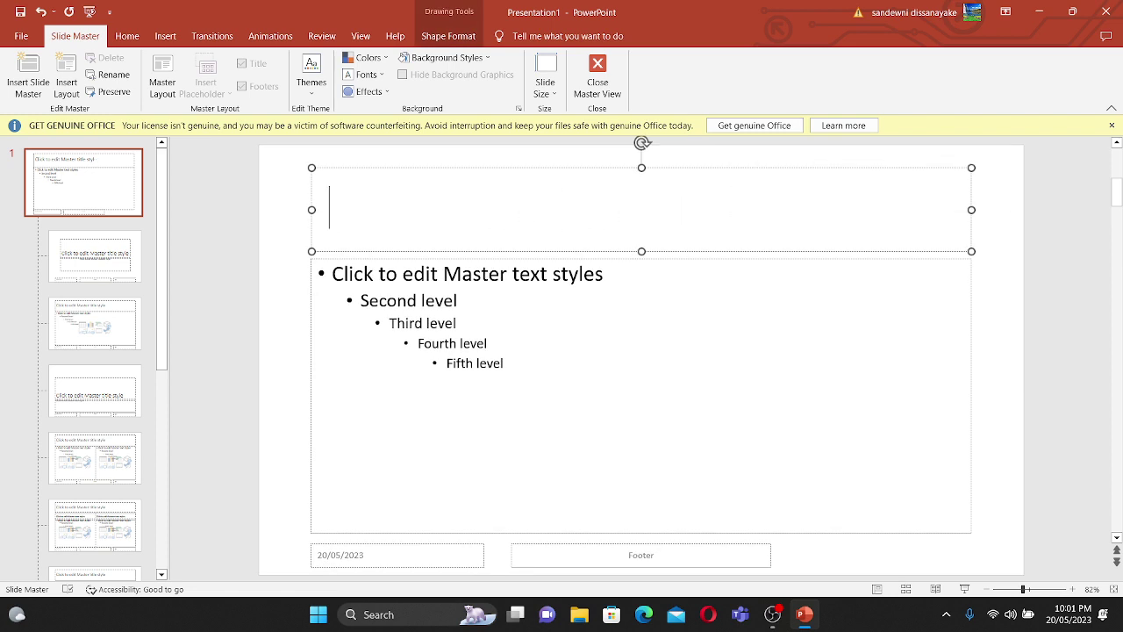
type("Title")
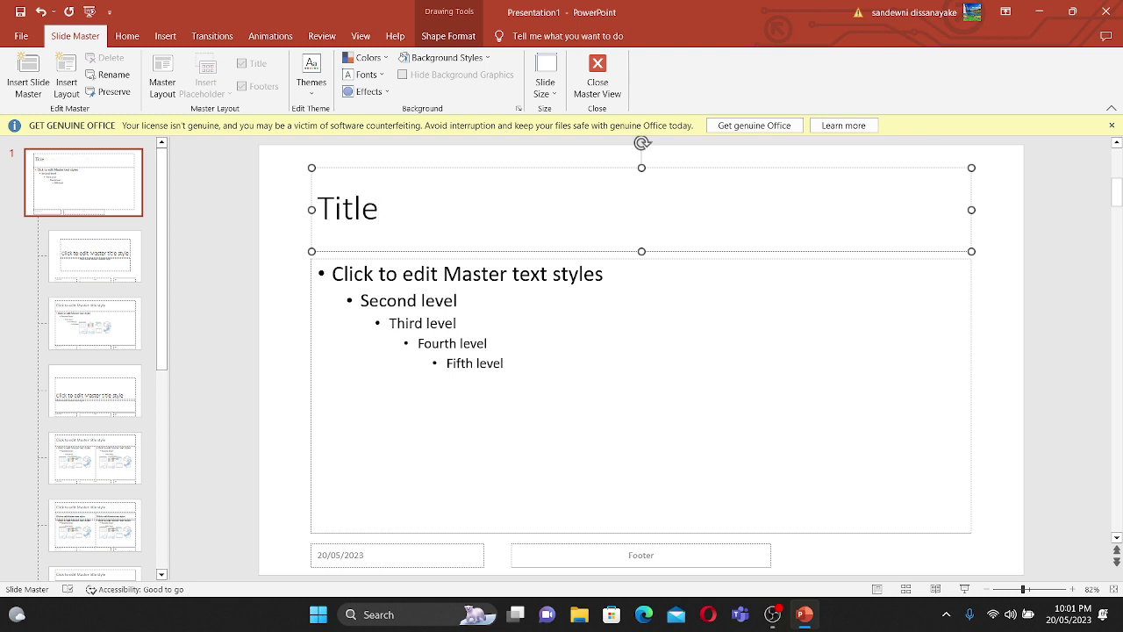
Step: Replace the five sample bullet levels with 'Hello this is my presentation.'
left_click(604, 294)
left_click_drag(332, 272, 517, 357)
key("BackSpace")
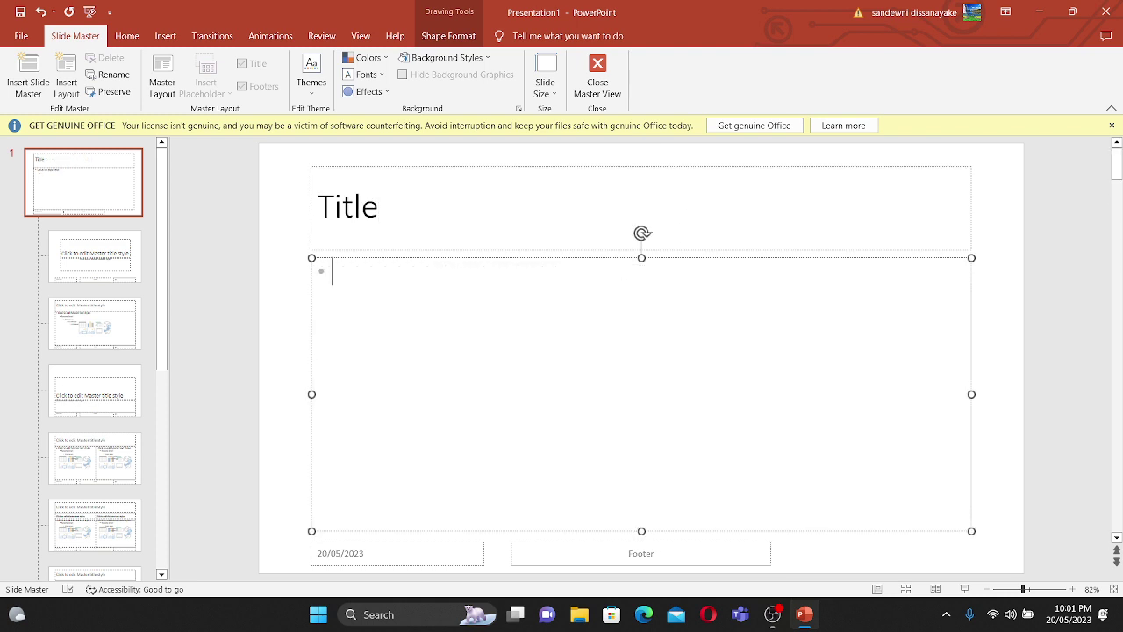
type("Hello this is m")
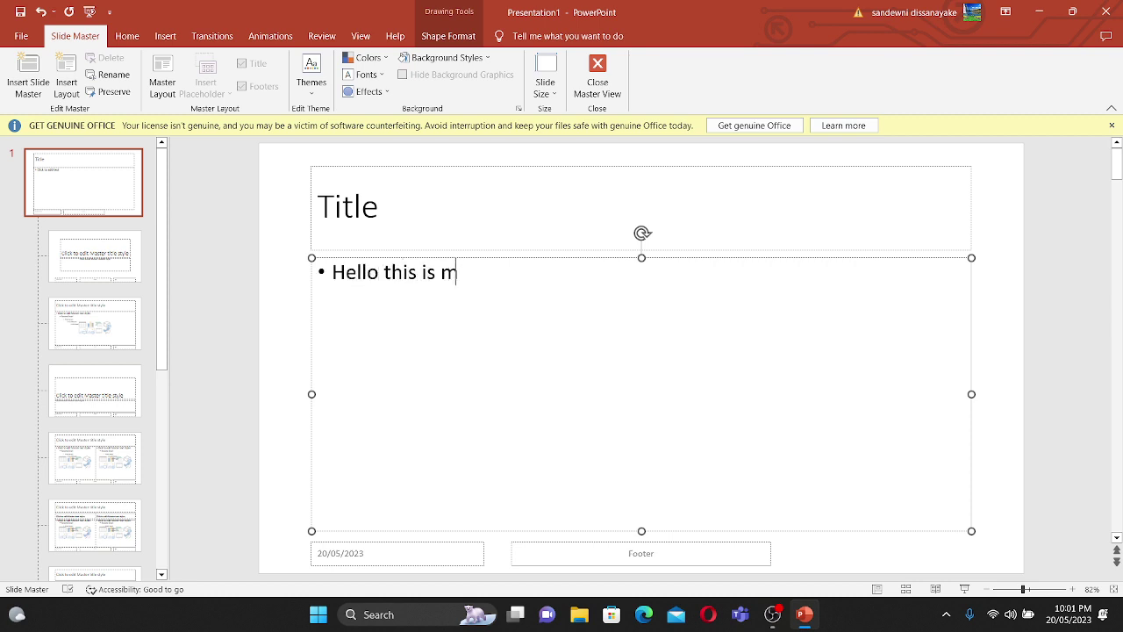
type("y presentation.")
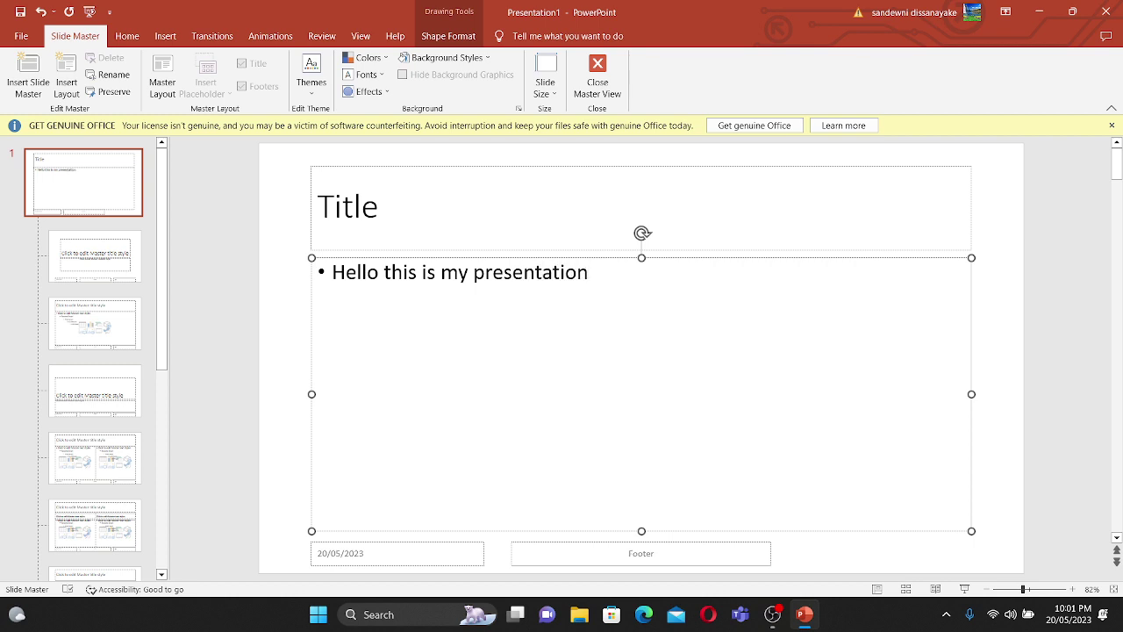
double_click(349, 207)
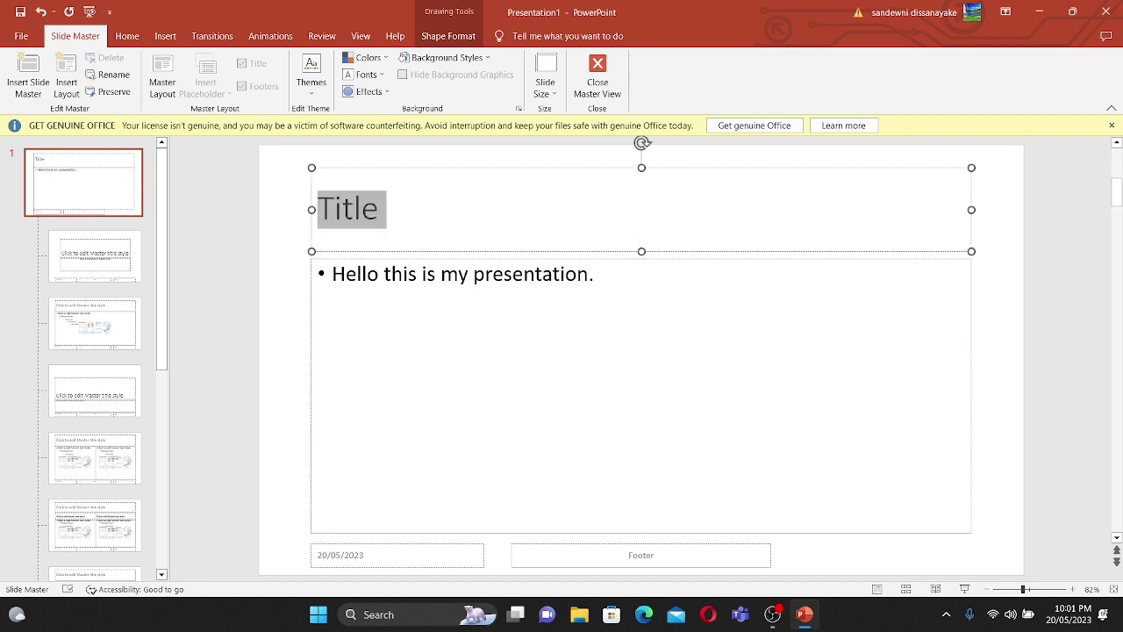
Step: Format the master title as Agency FB, 72 pt, italic, then select the body sentence
left_click(128, 36)
left_click(294, 63)
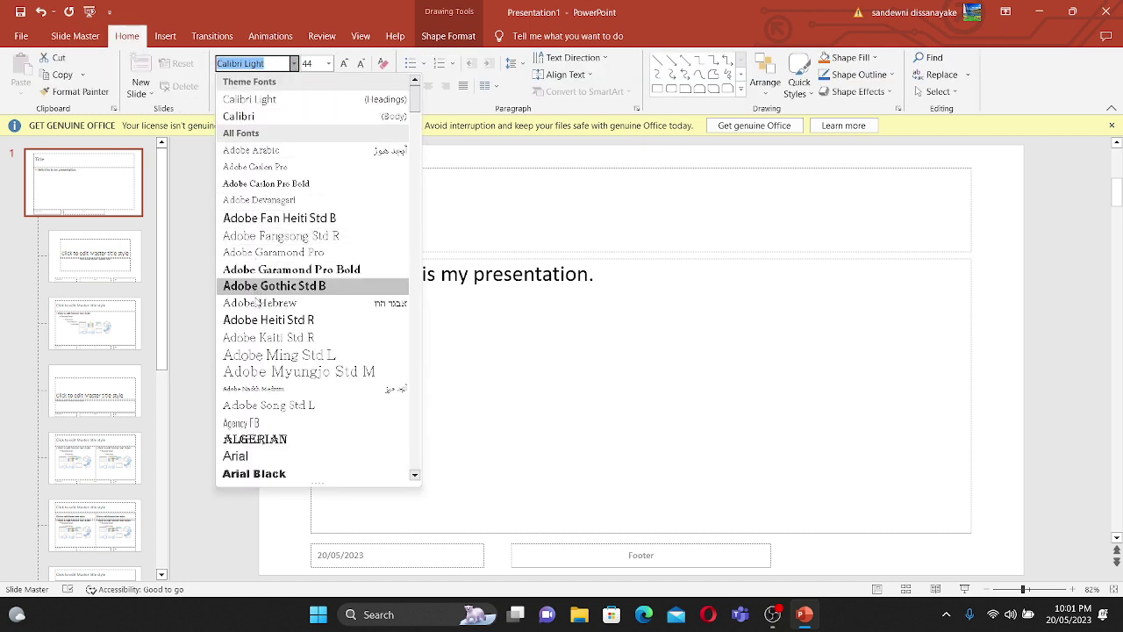
left_click(267, 423)
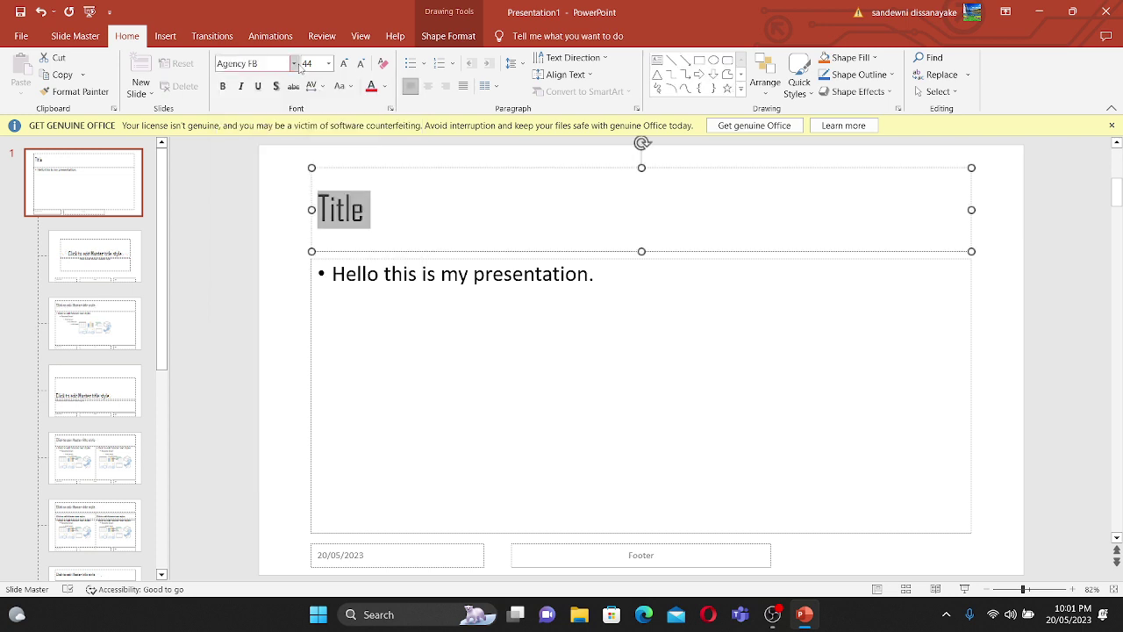
left_click(343, 63)
left_click(343, 63)
left_click(343, 63)
left_click(343, 63)
left_click(343, 63)
left_click(240, 86)
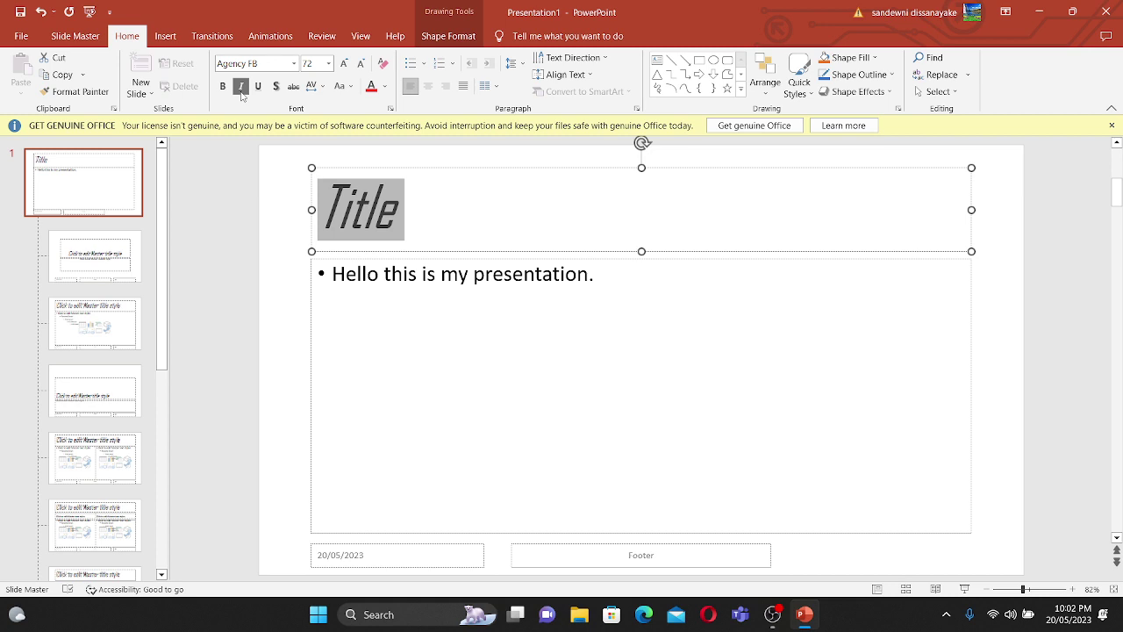
left_click(473, 221)
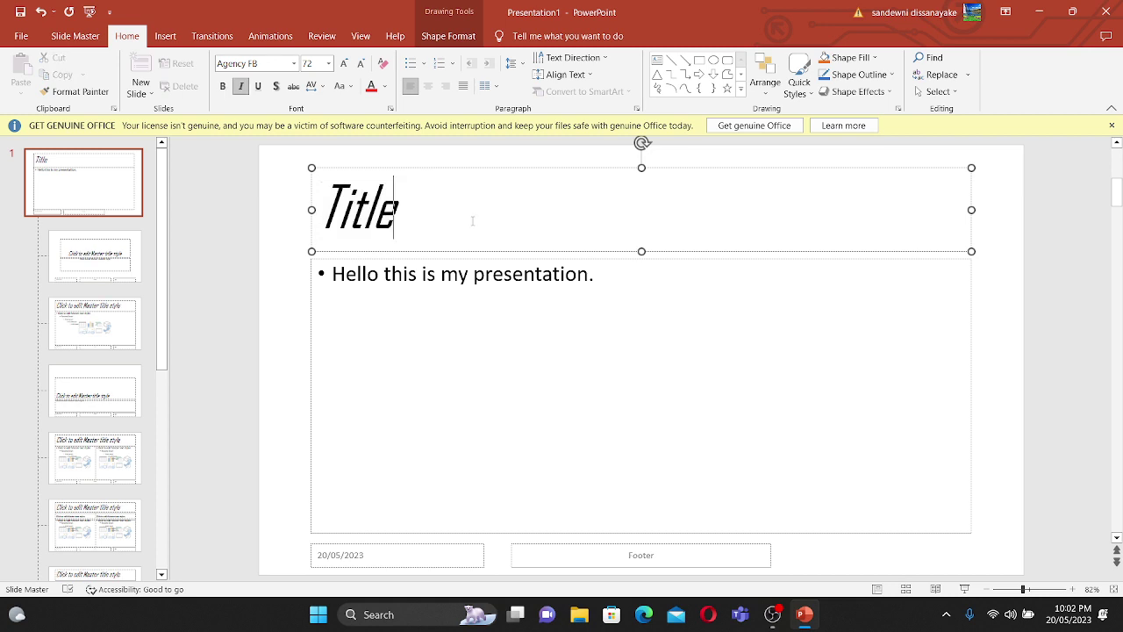
left_click(337, 277)
left_click_drag(338, 277, 614, 275)
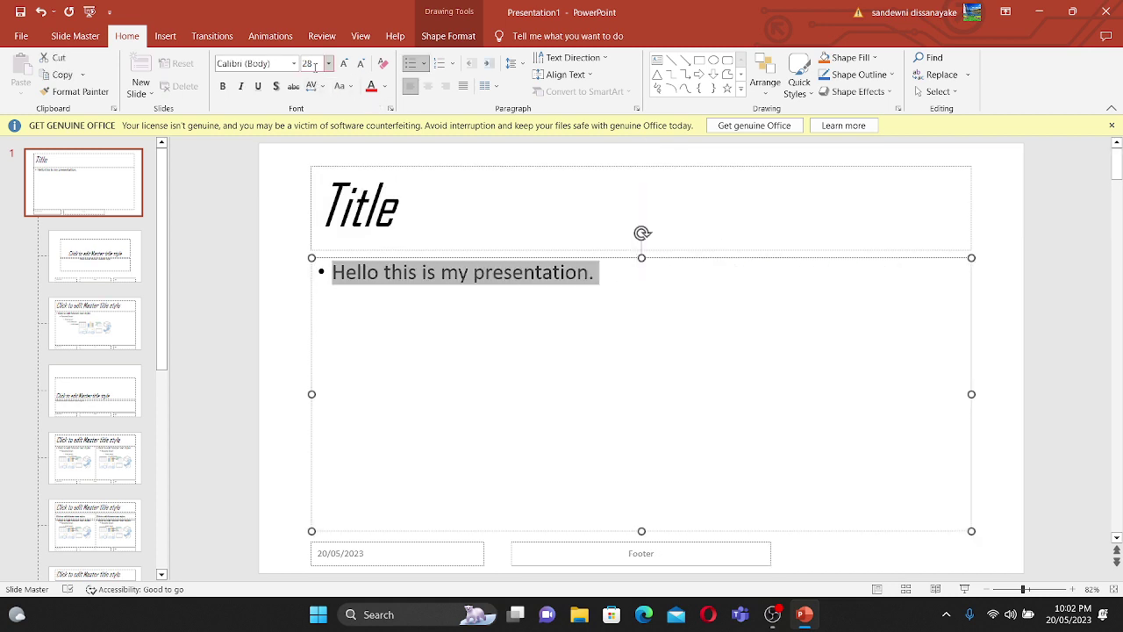
Step: Make the body sentence 20 pt light blue and type the author's name in the footer placeholder
left_click(362, 69)
left_click(362, 68)
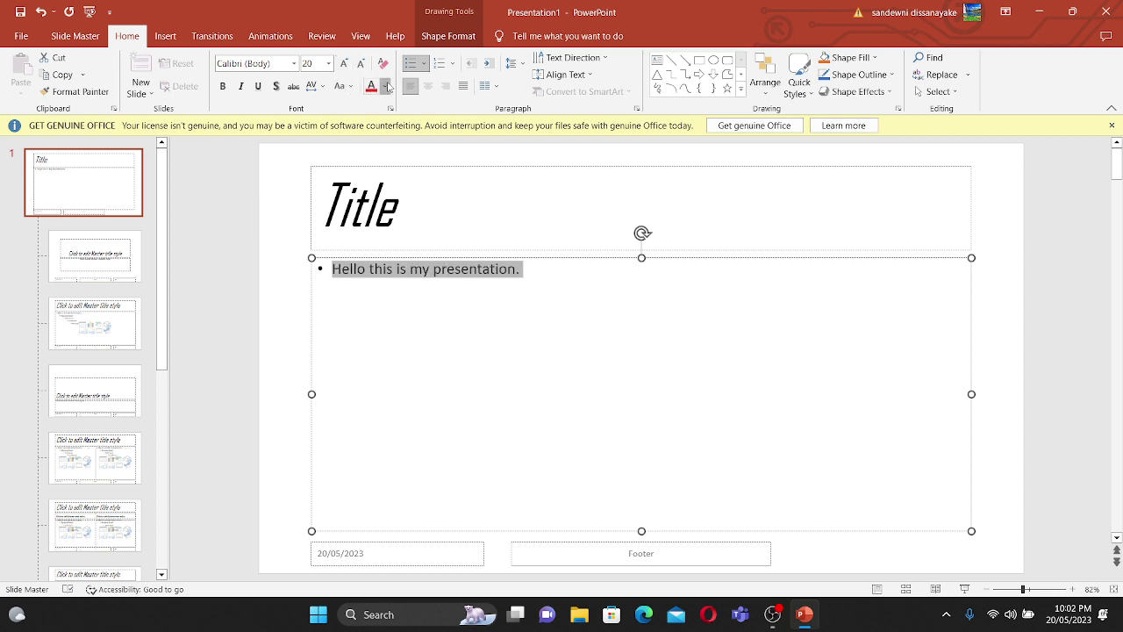
left_click(387, 85)
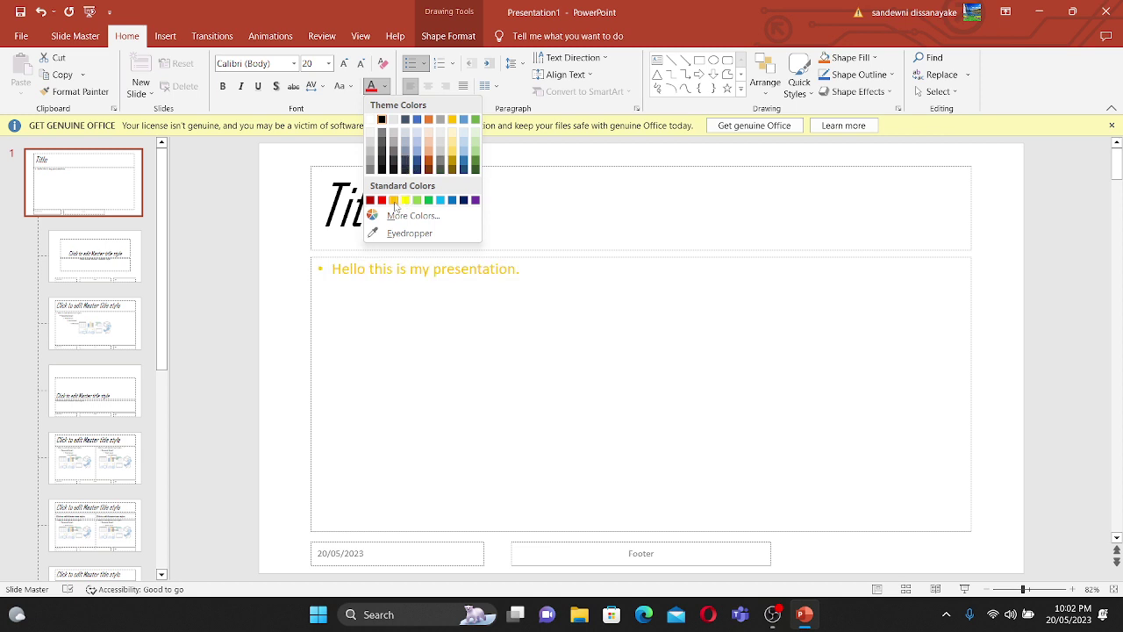
left_click(441, 200)
left_click(457, 376)
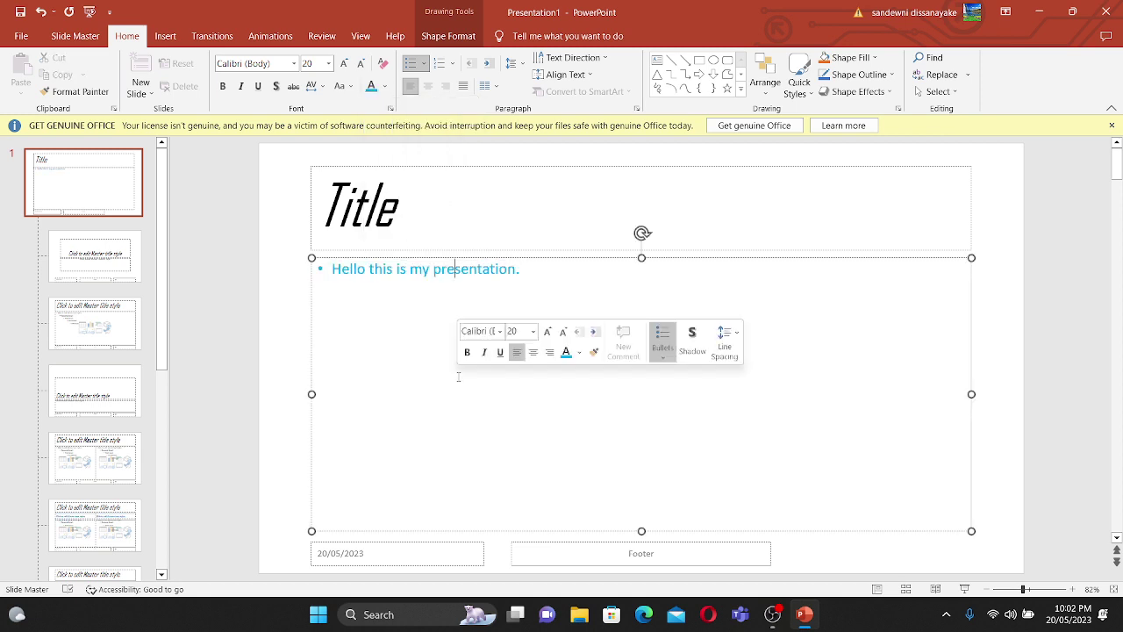
left_click(627, 553)
type("Sandewni")
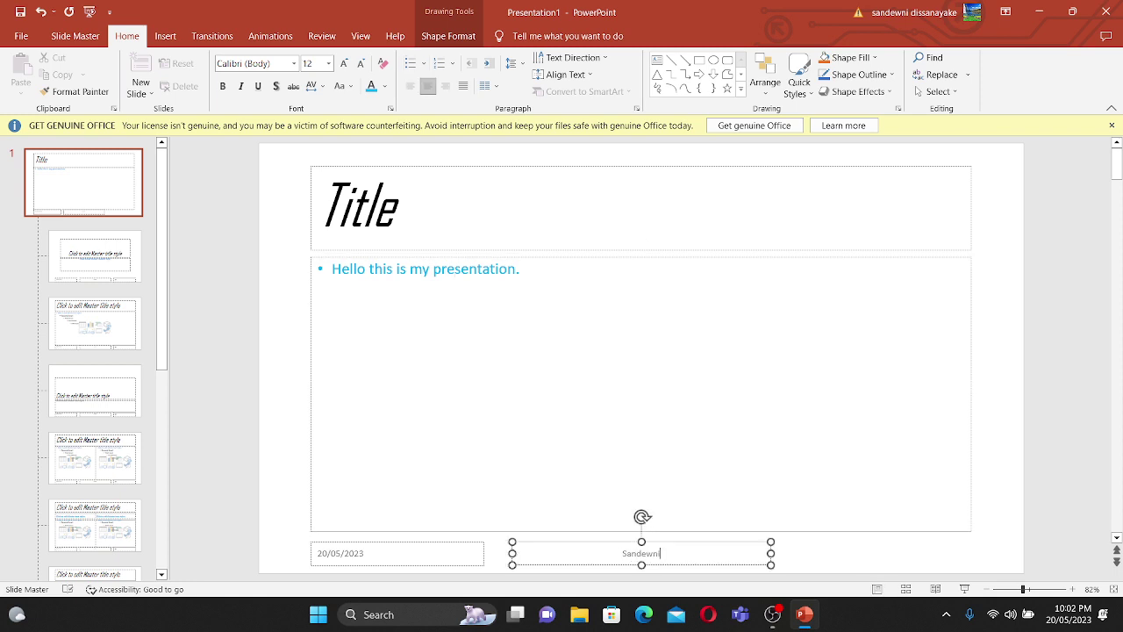
Step: Inspect the date, body and title placeholders on the master, including the Shape Format options
left_click(363, 556)
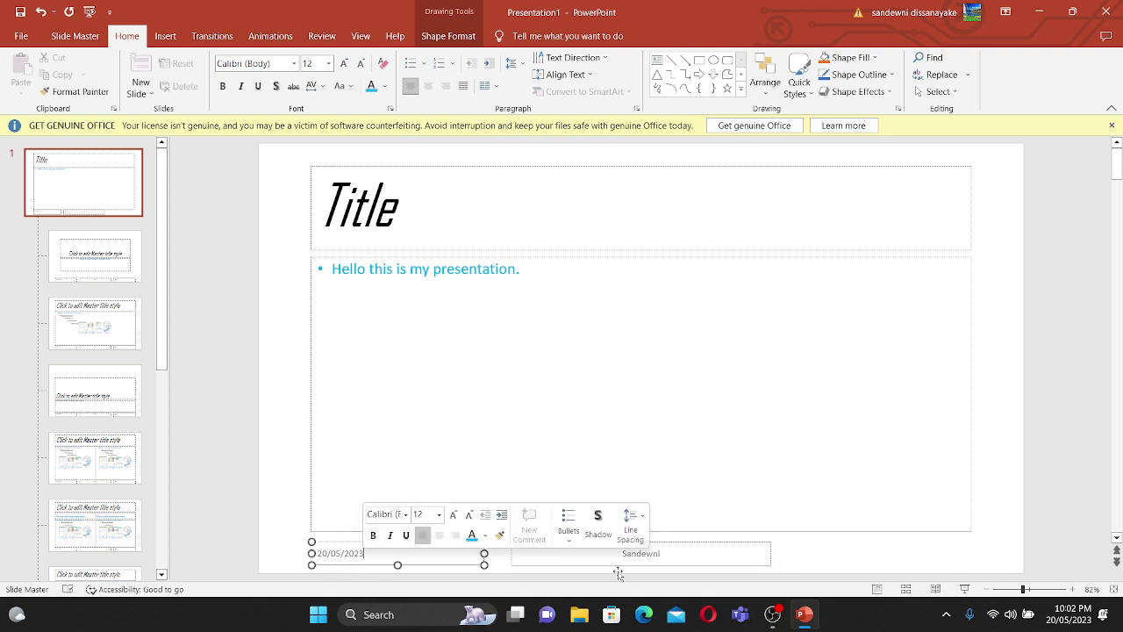
left_click(742, 442)
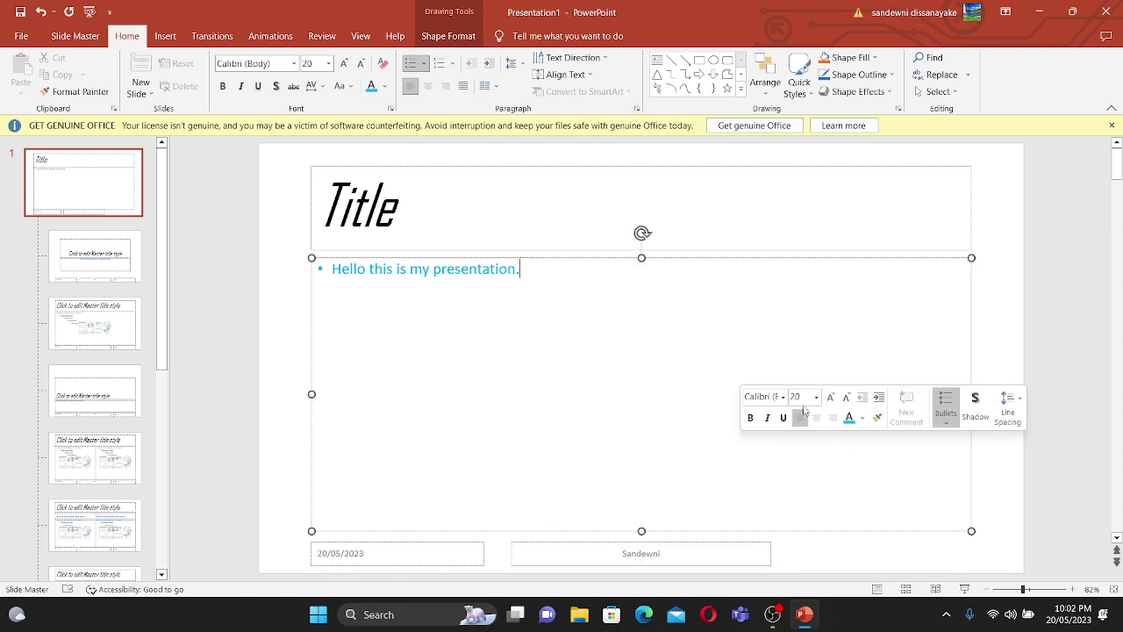
left_click(683, 409)
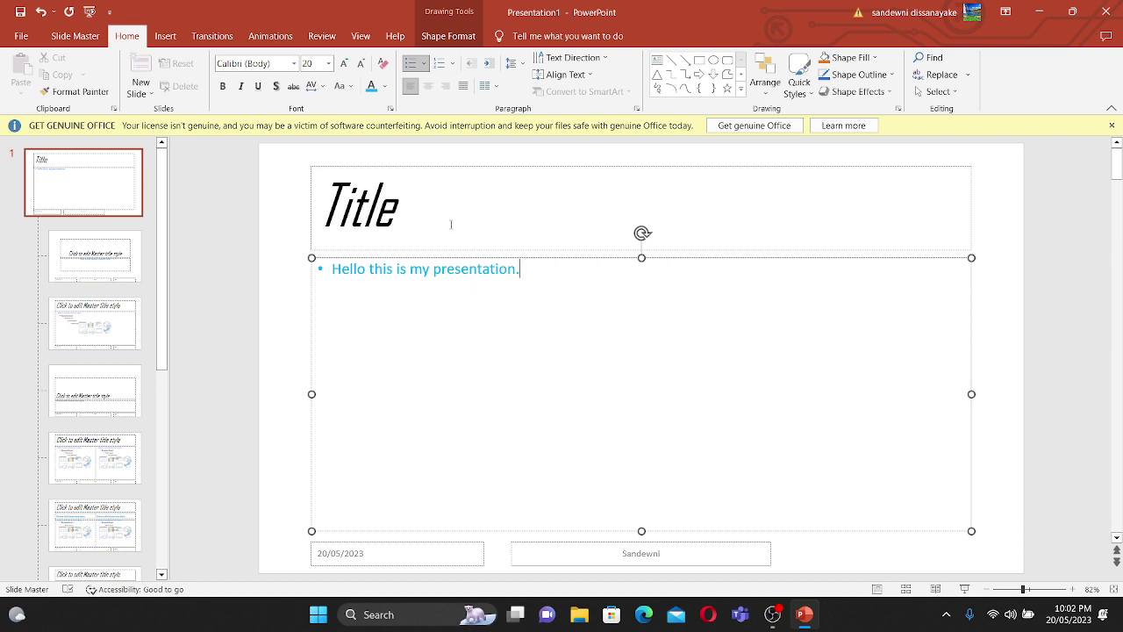
left_click(435, 15)
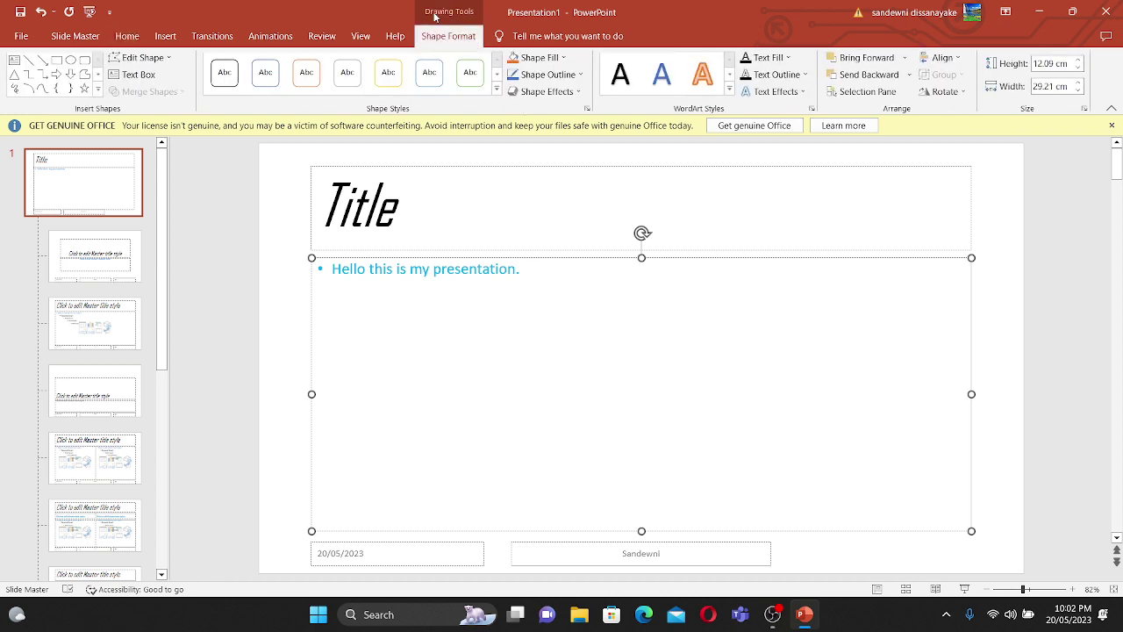
left_click(509, 232)
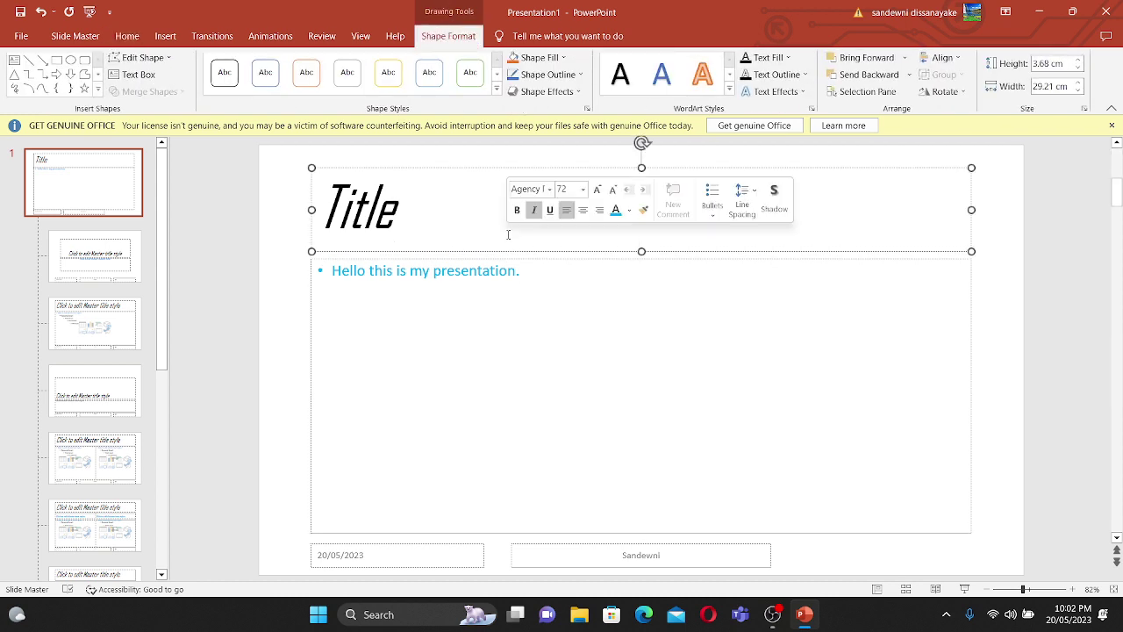
Step: Bring up the Insert tab's Pictures source choices over the slide master
left_click(75, 35)
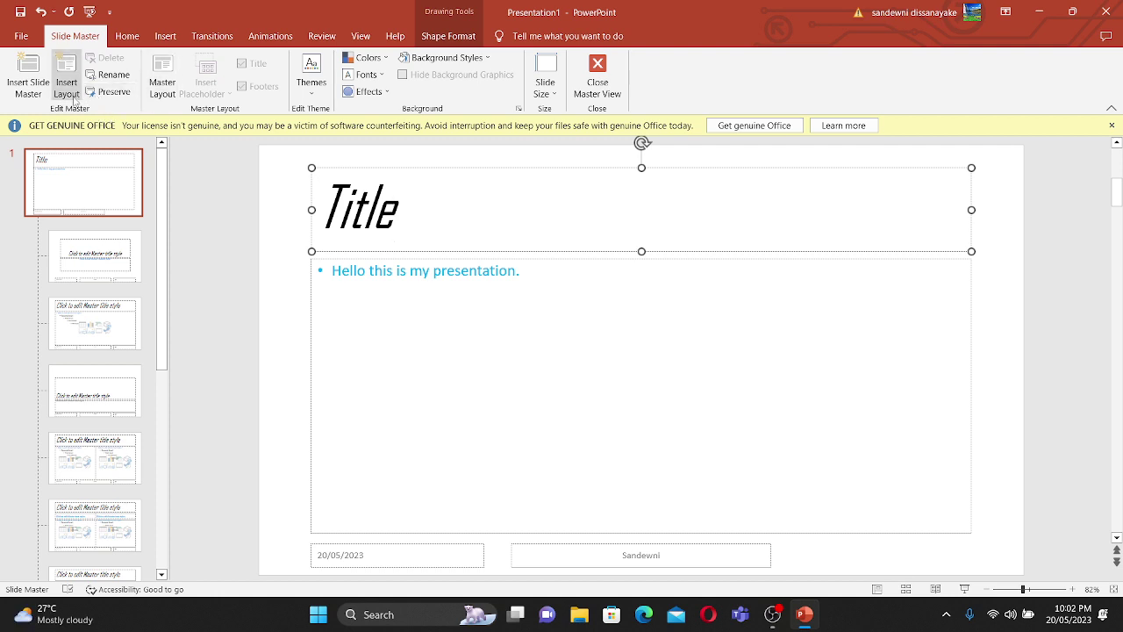
left_click(165, 36)
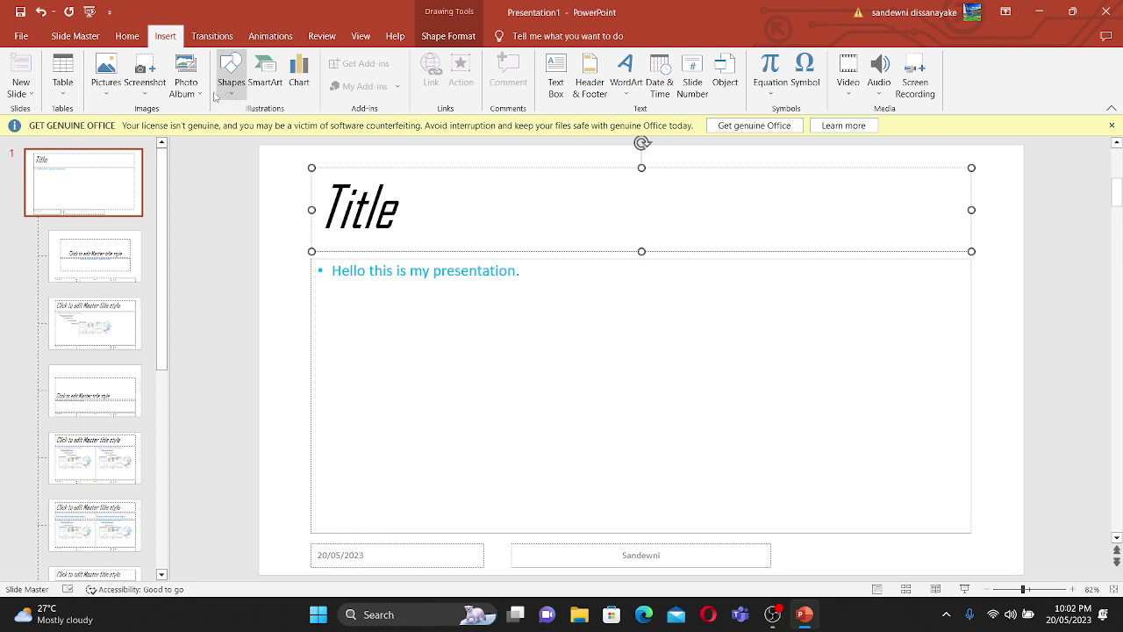
left_click(117, 93)
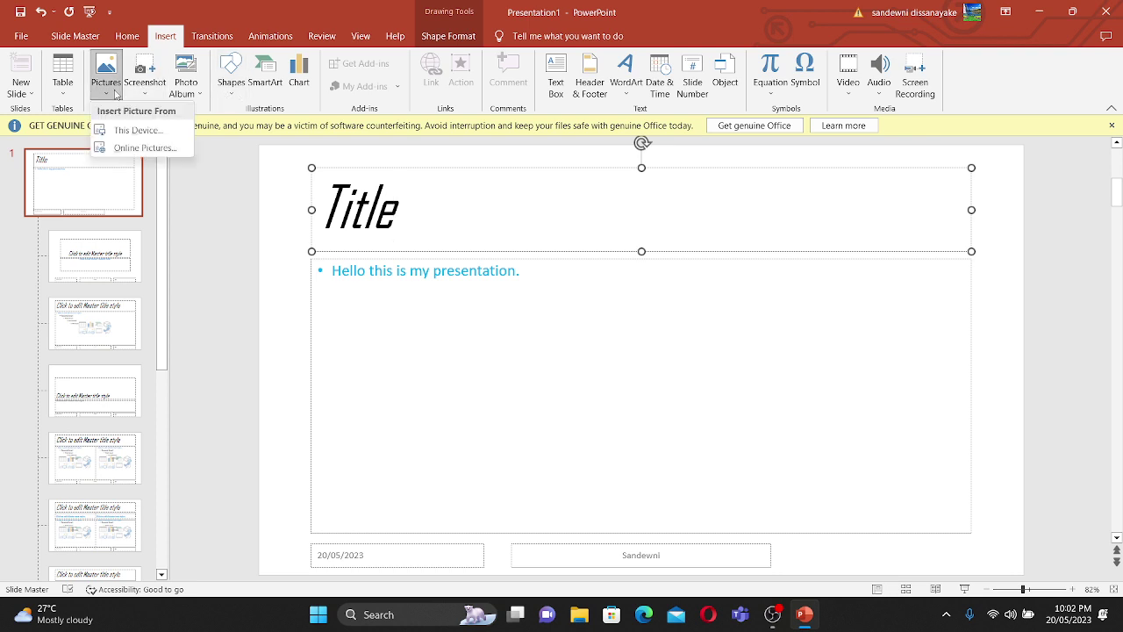
Step: Insert the earbuds screenshot from the Screenshots folder onto the slide master
left_click(121, 132)
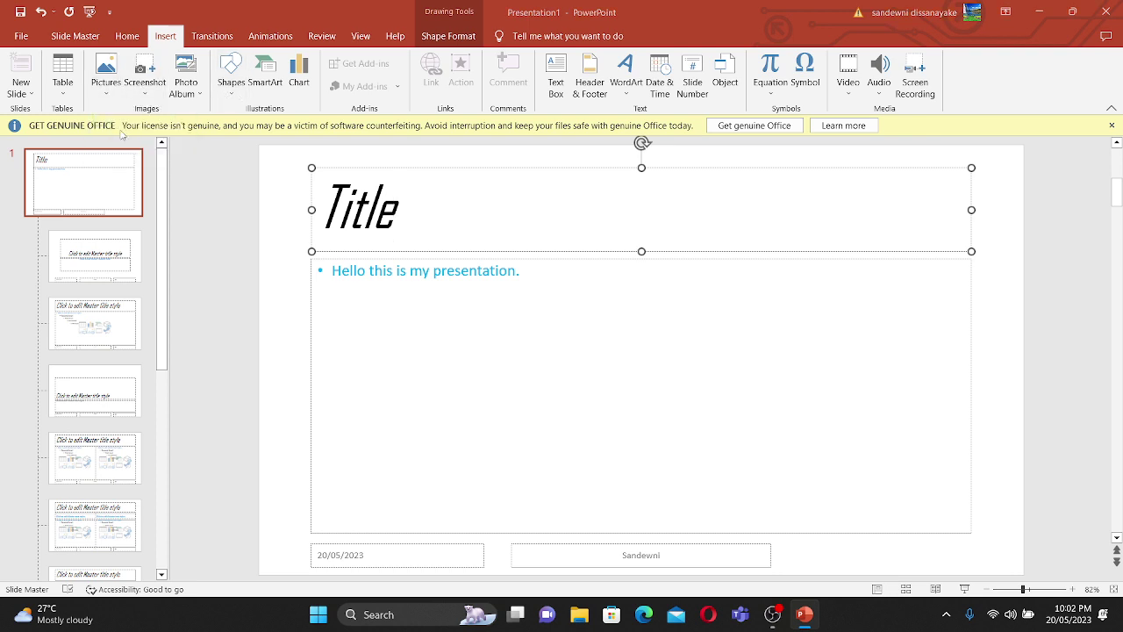
left_click(416, 156)
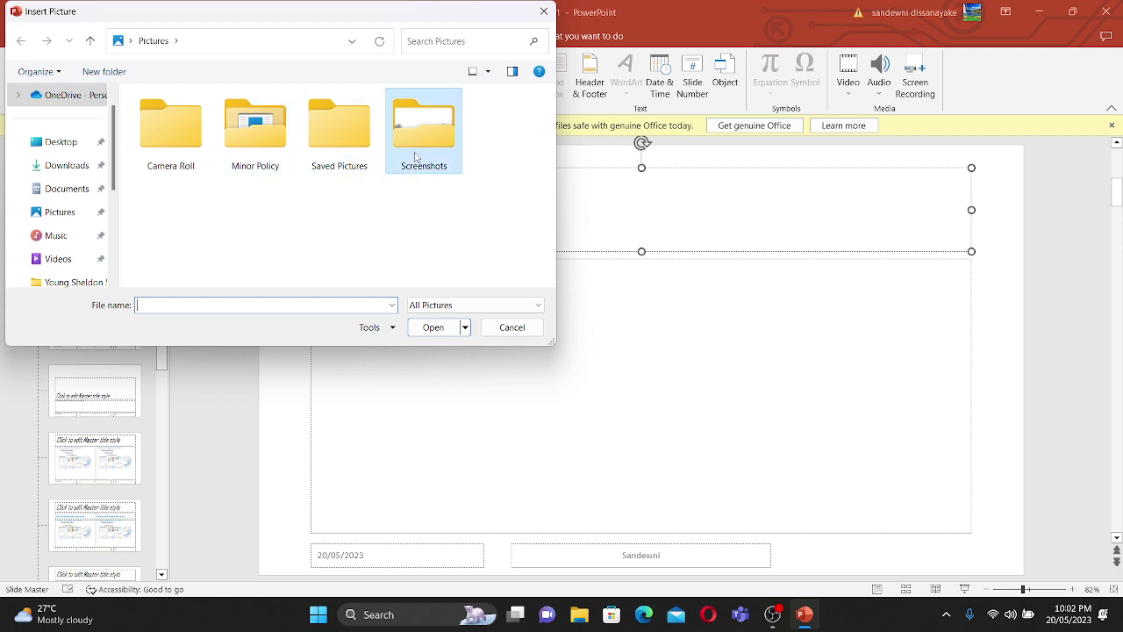
double_click(416, 156)
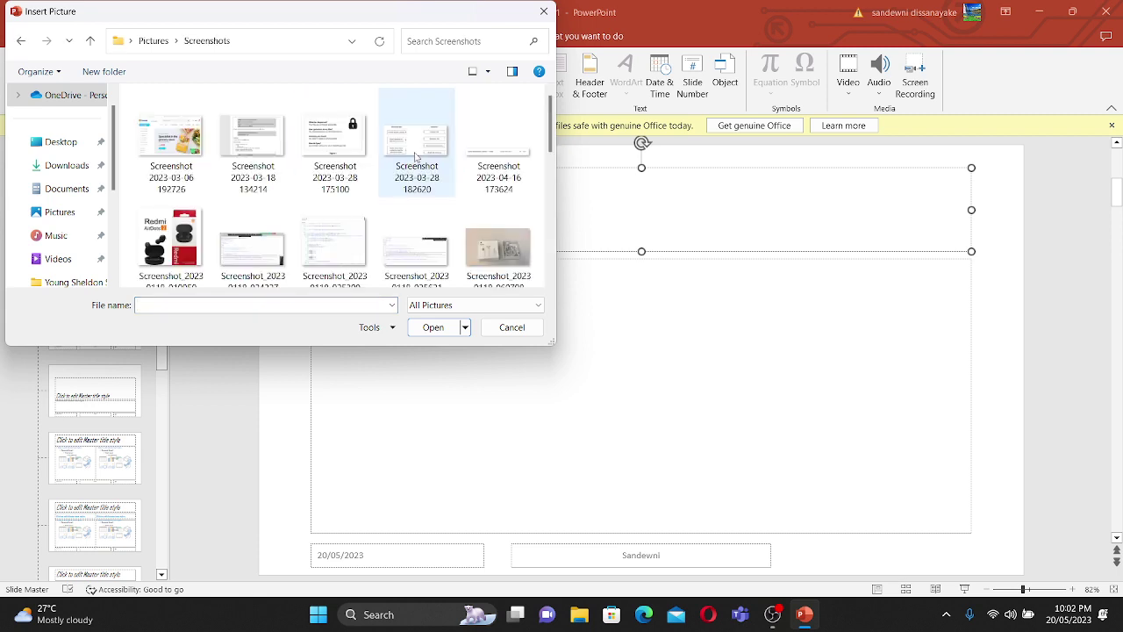
left_click(498, 245)
left_click(434, 327)
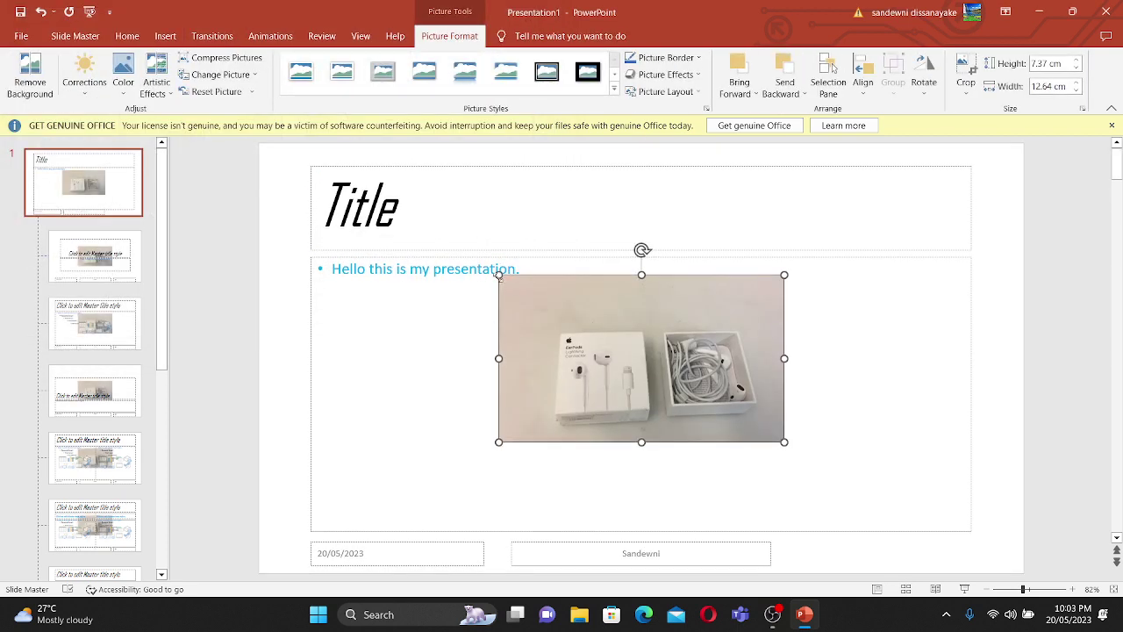
Step: Shrink the earbuds picture and place it in the master's bottom-right corner
left_click_drag(498, 274, 623, 345)
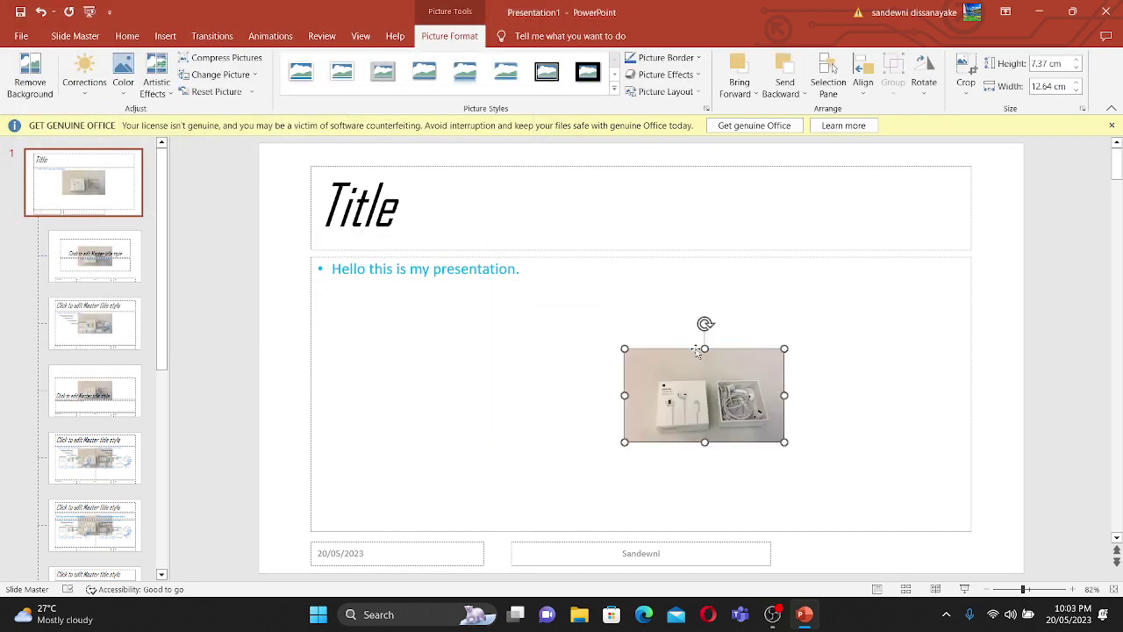
left_click_drag(712, 380, 883, 458)
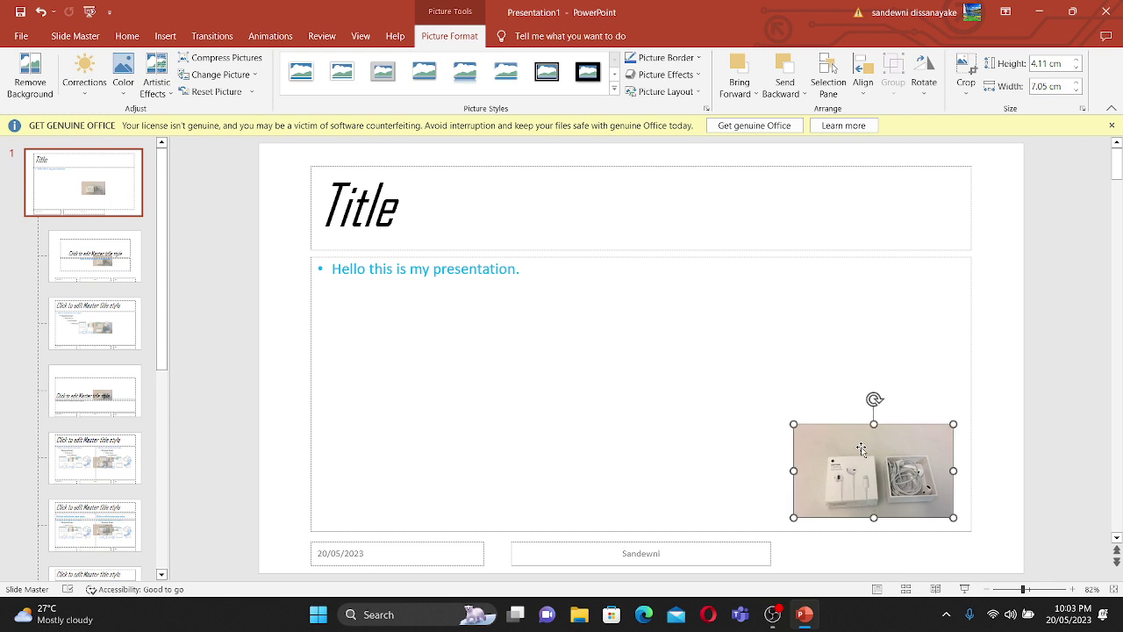
left_click_drag(796, 431, 811, 434)
left_click(644, 413)
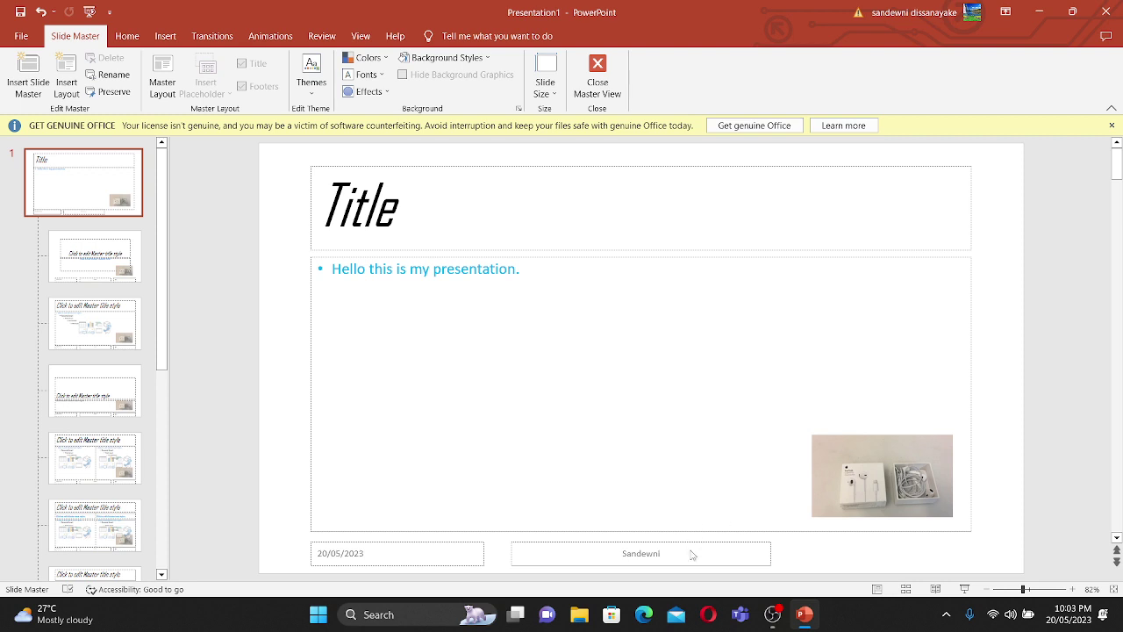
Step: Check the master title and body text, then the Title Slide layout's subtitle
left_click(396, 221)
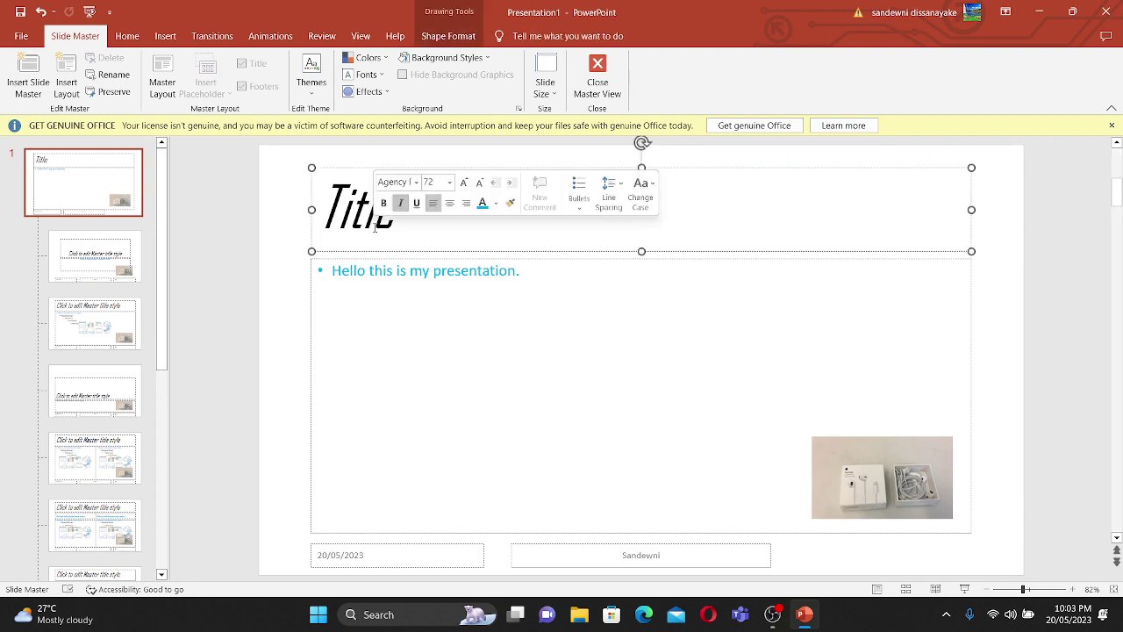
double_click(399, 230)
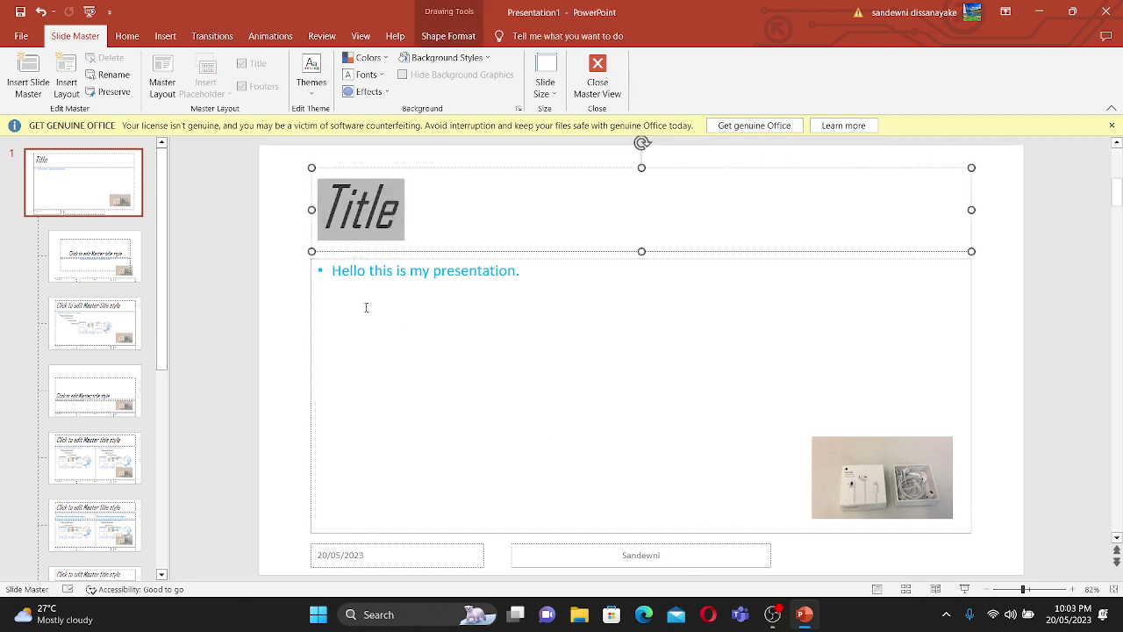
left_click(366, 270)
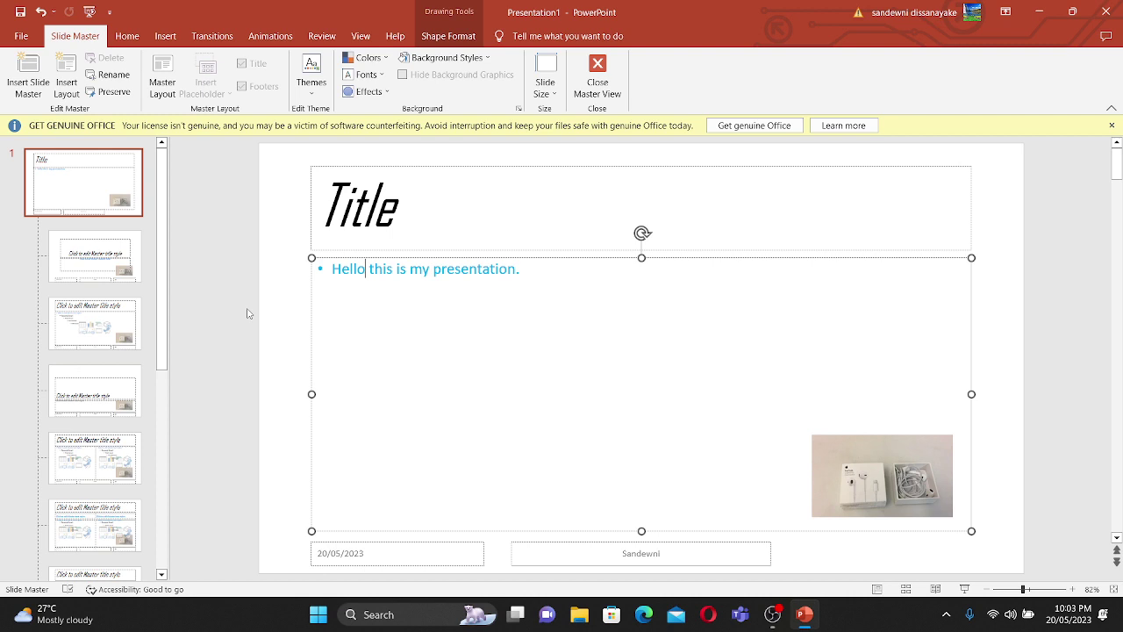
left_click(97, 272)
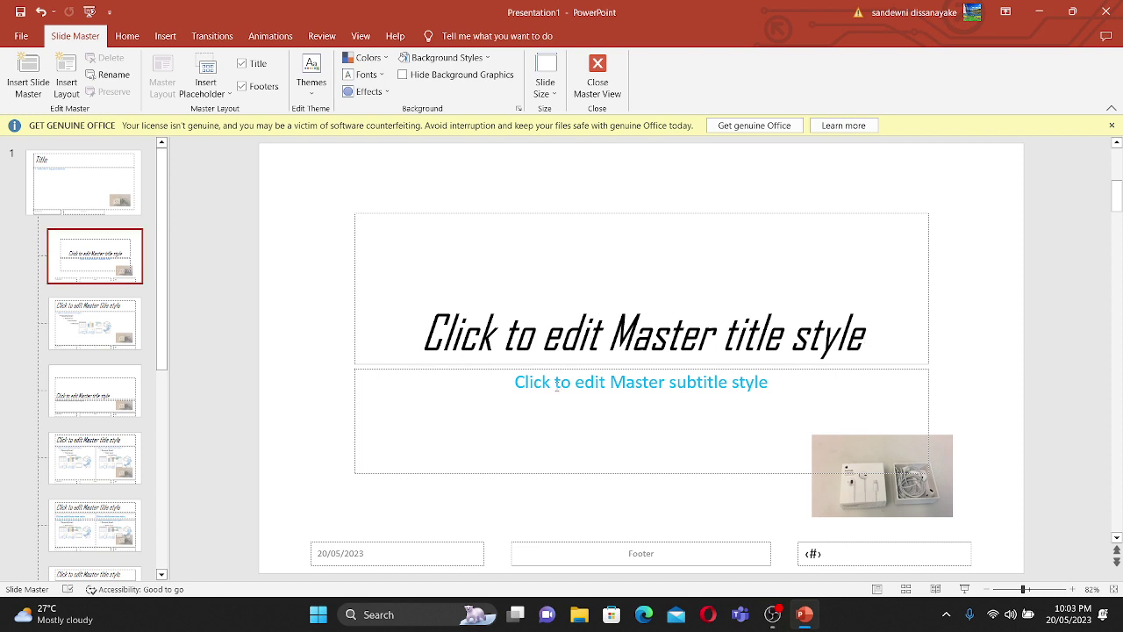
left_click_drag(546, 386, 753, 394)
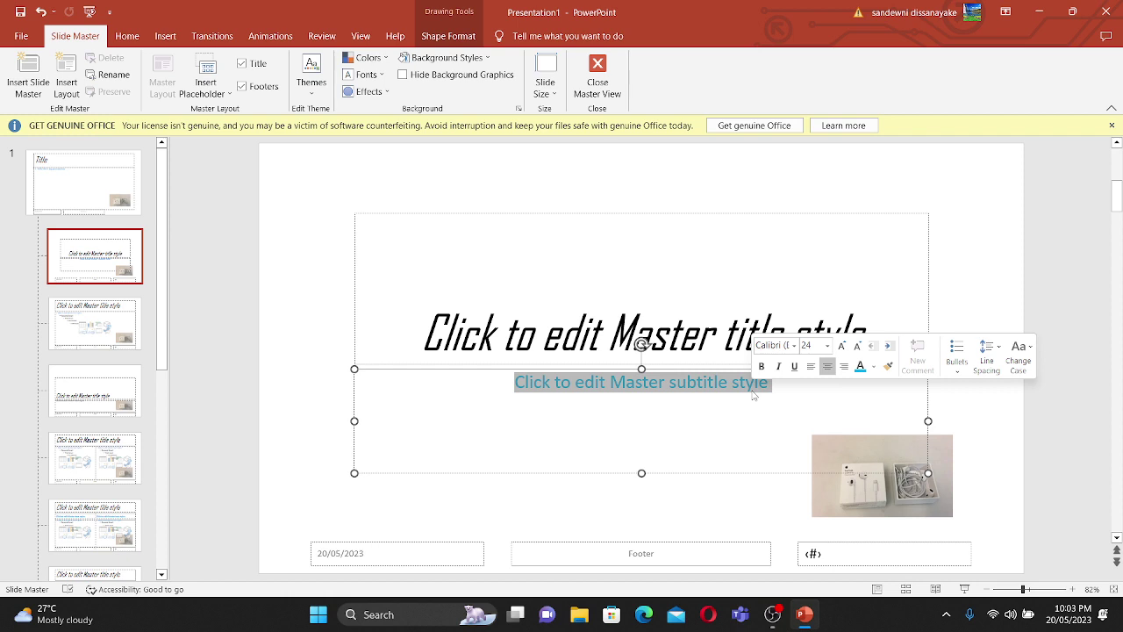
left_click(57, 201)
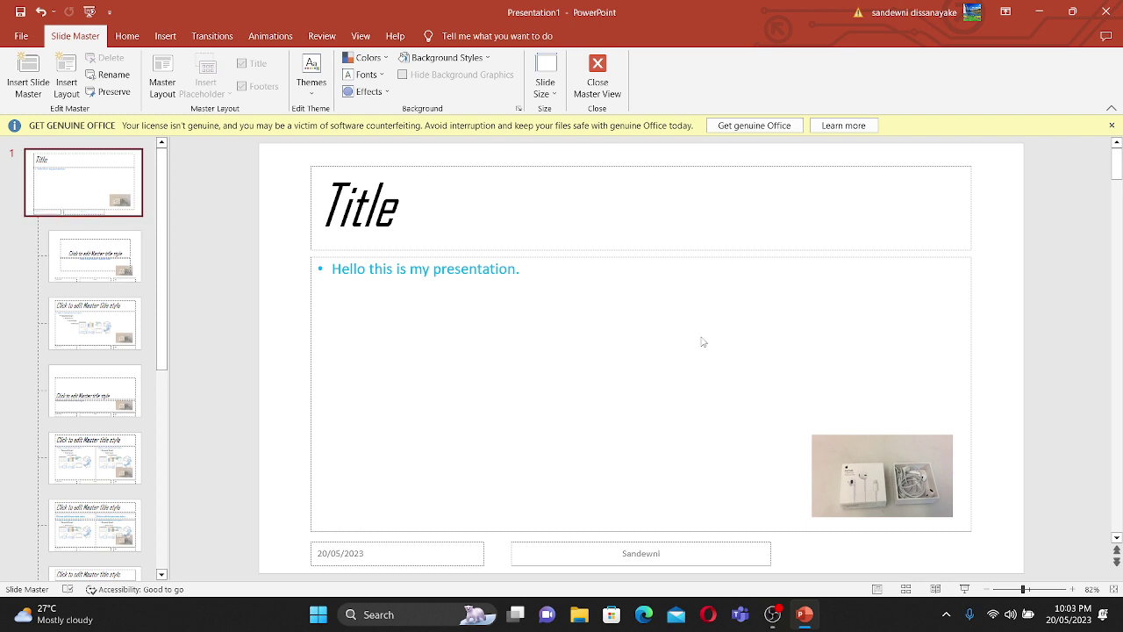
Step: Review the Title Slide and Title and Content layouts, then show Slide Size choices from the master
left_click(71, 265)
key("Down")
key("Down")
key("Down")
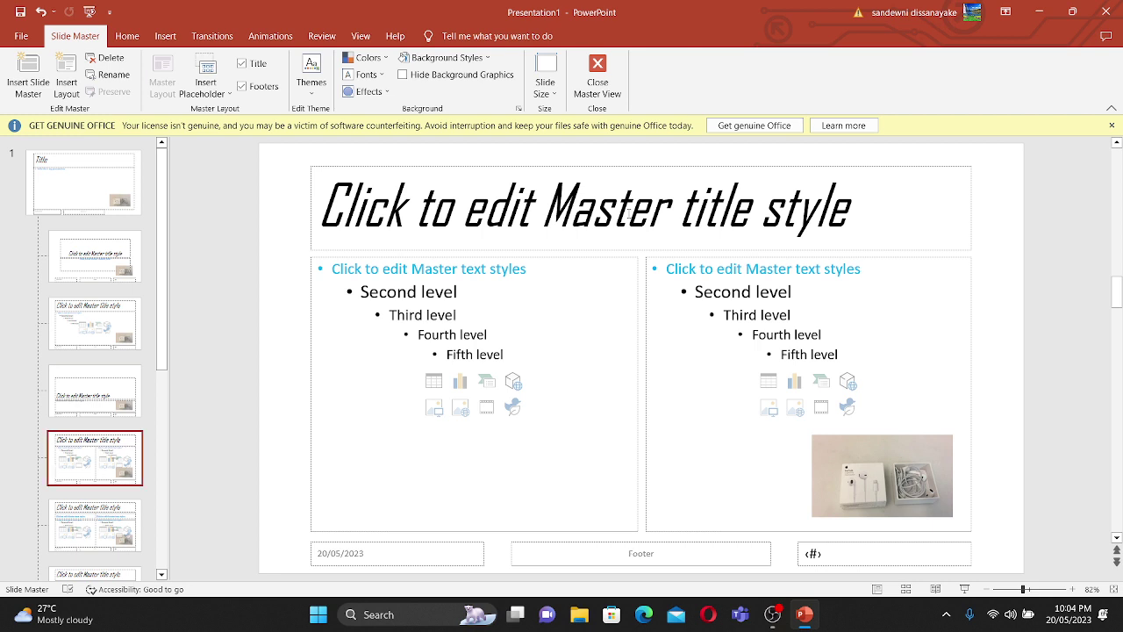
left_click(630, 210)
left_click(772, 265)
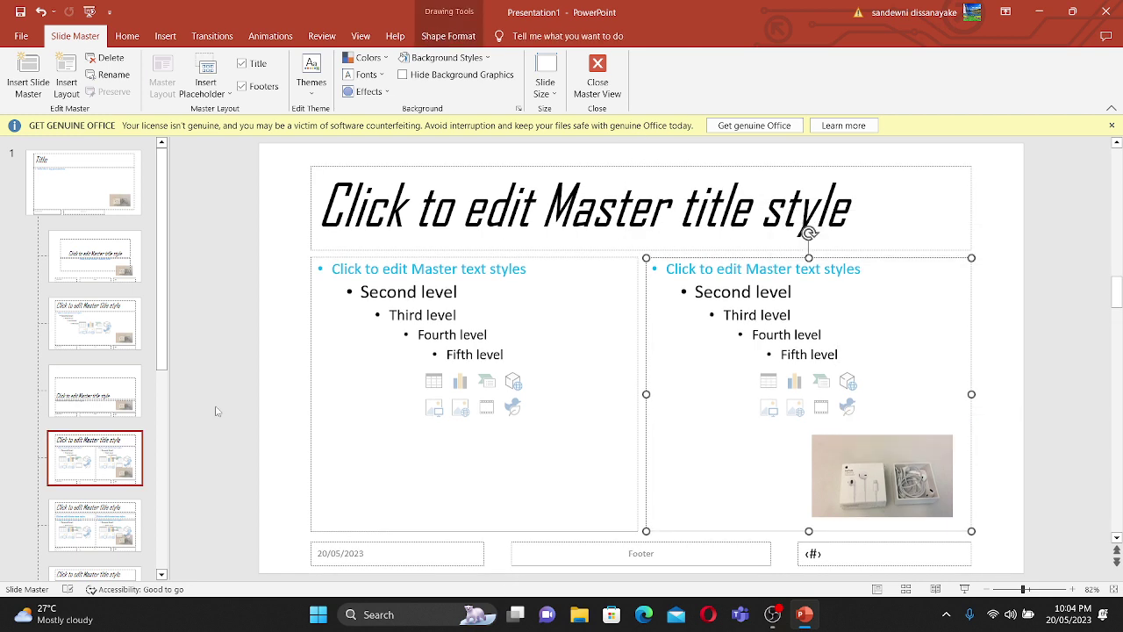
left_click(69, 170)
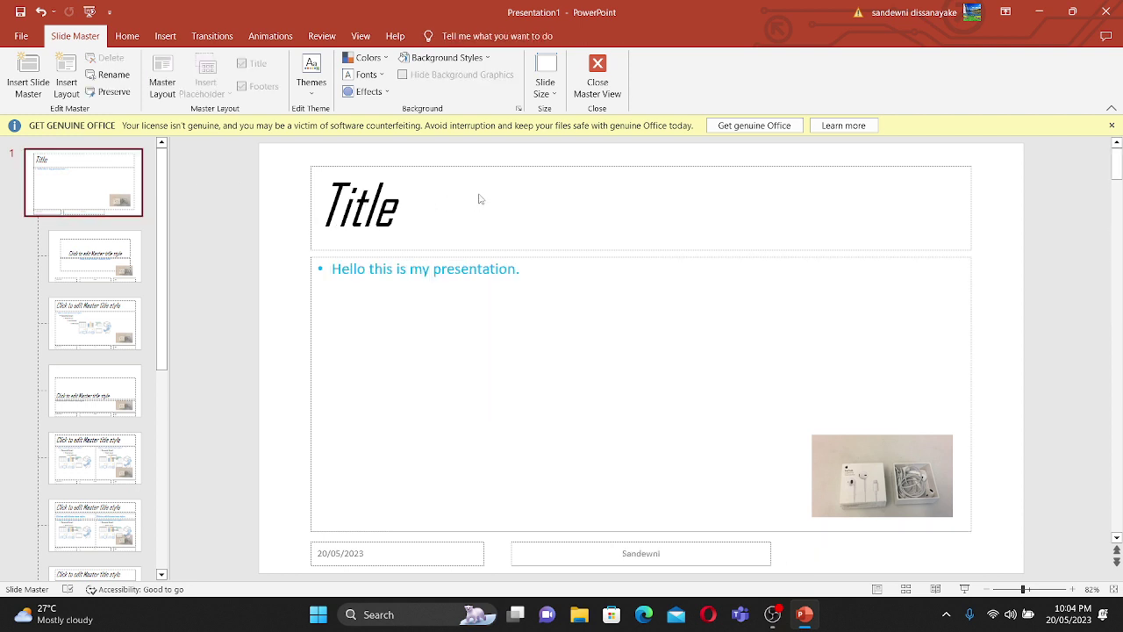
left_click(543, 93)
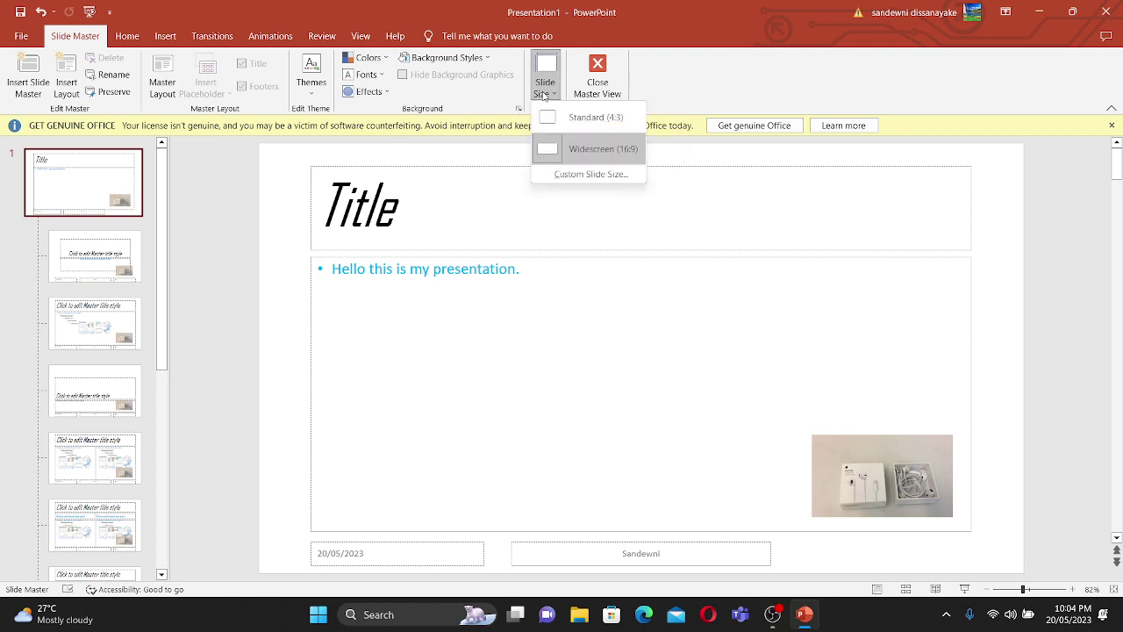
Step: Set a custom A4 Paper (210x297 mm) slide size with landscape notes, choosing Ensure Fit
left_click(541, 168)
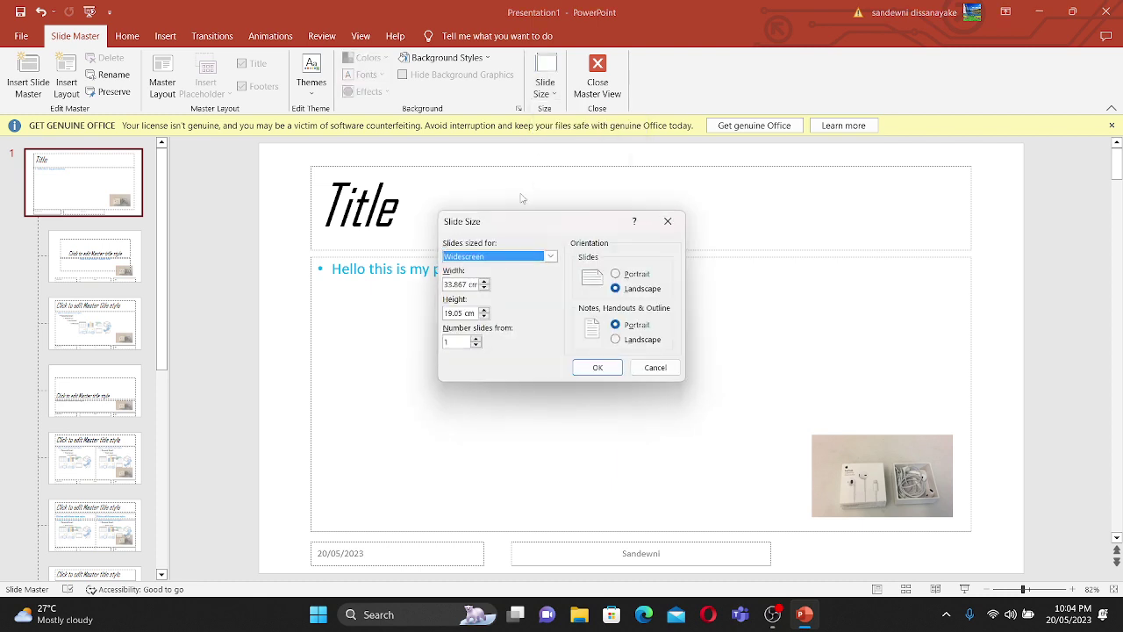
left_click(552, 257)
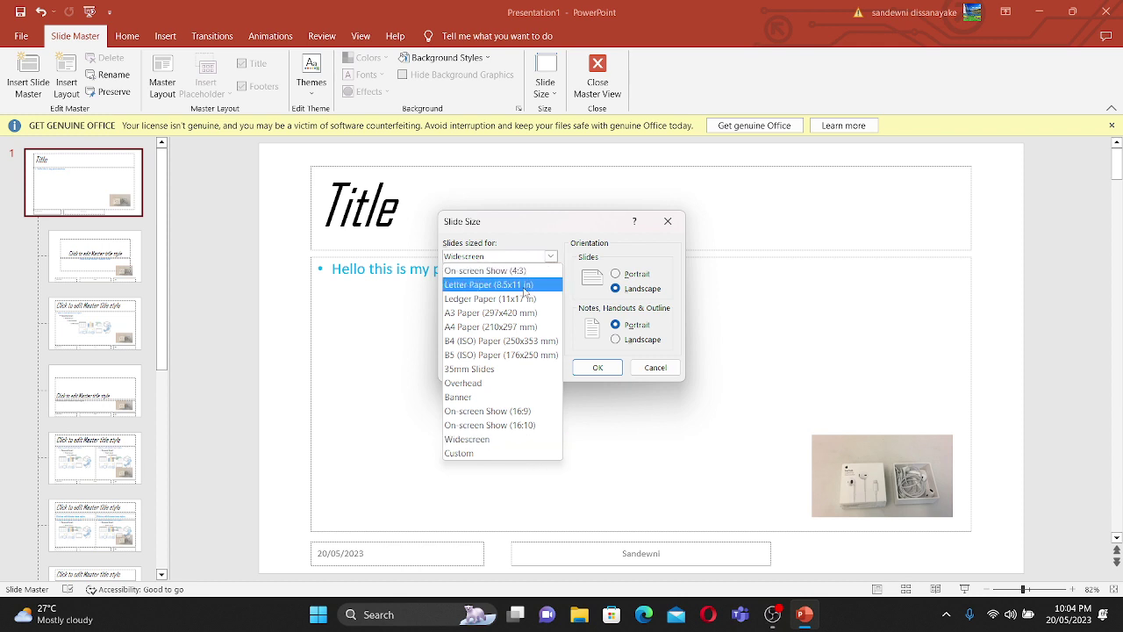
left_click(513, 327)
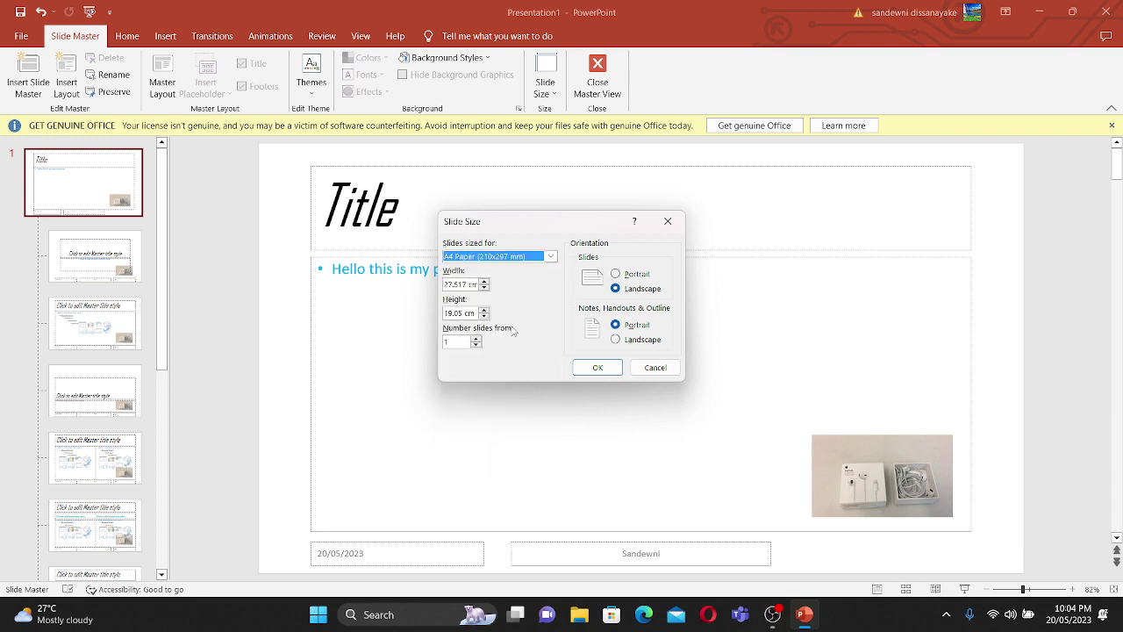
left_click(615, 340)
left_click(593, 368)
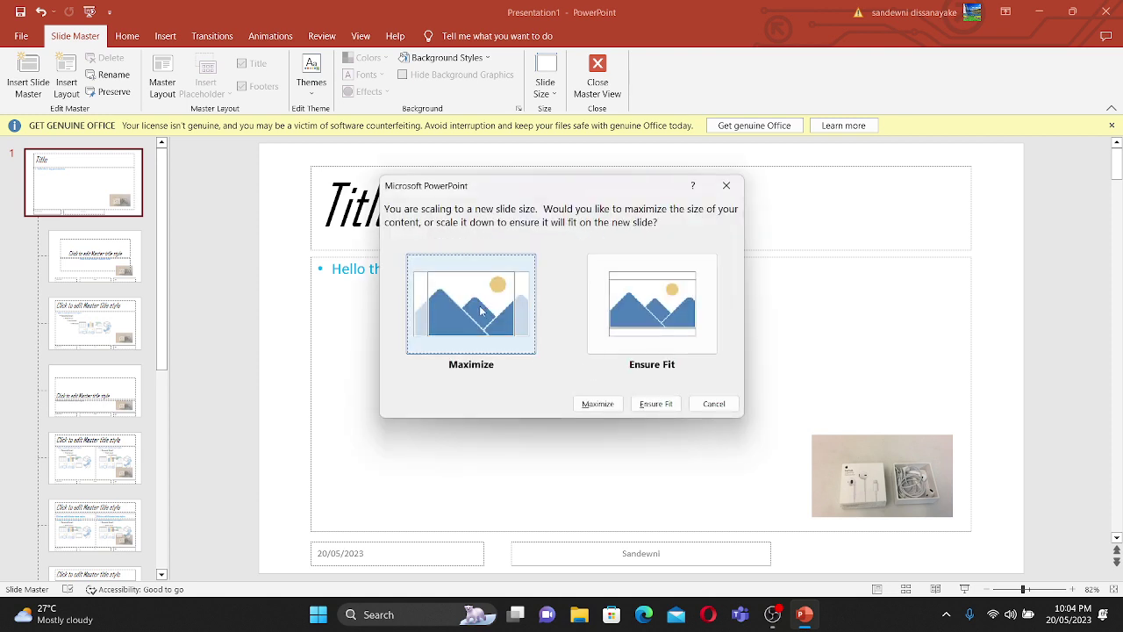
left_click(684, 346)
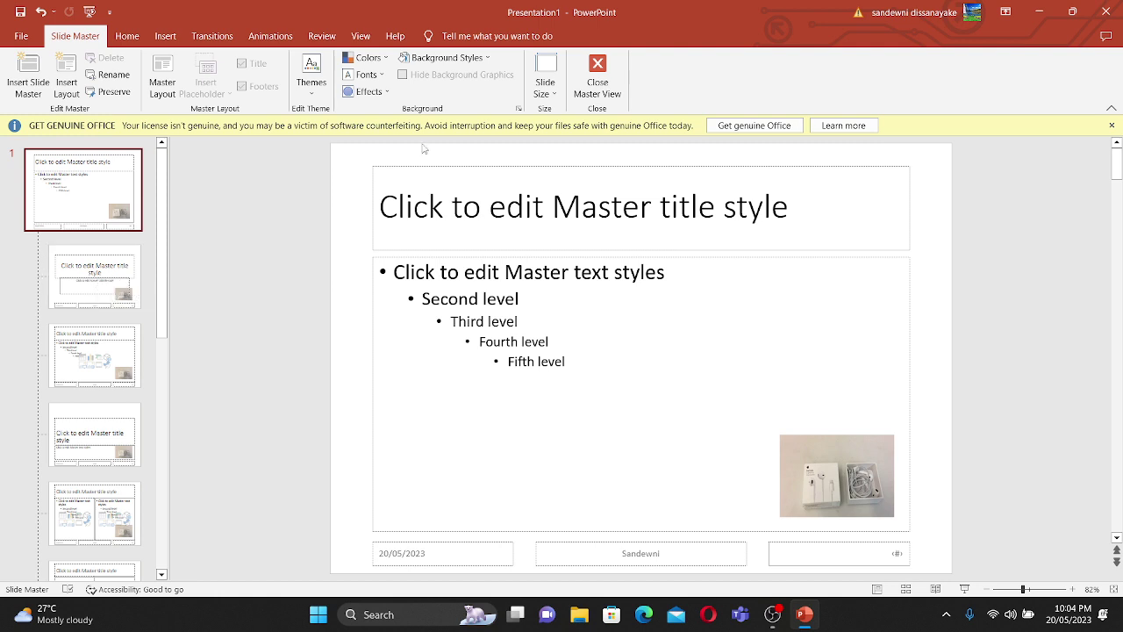
Step: Try a dark blue background on the Title Slide layout, then dark grey on the slide master
left_click(105, 281)
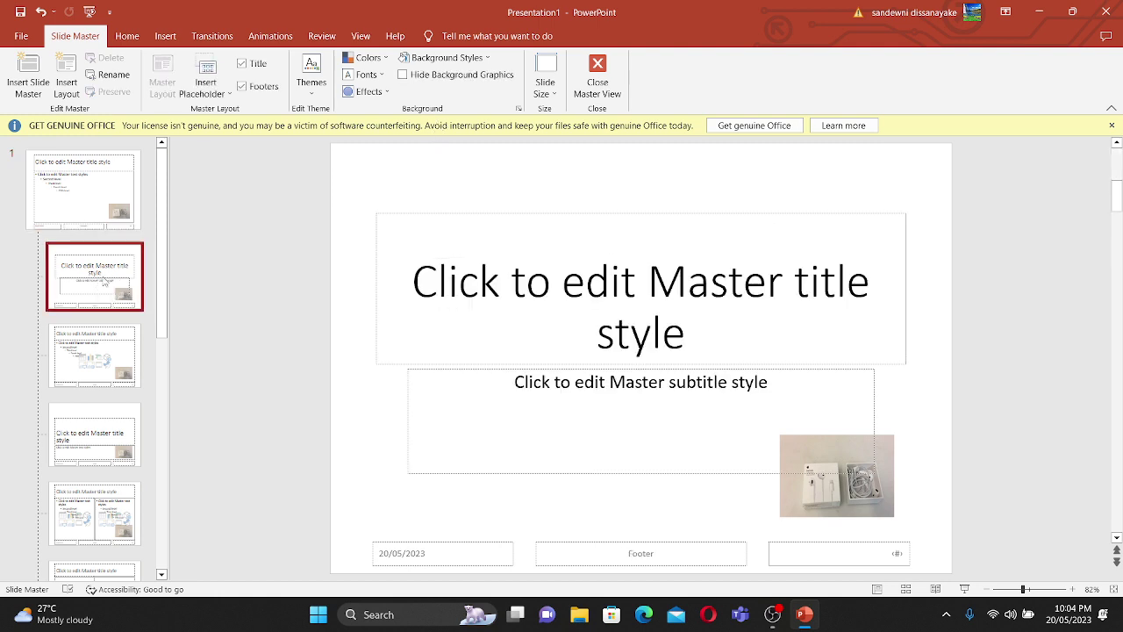
left_click(462, 60)
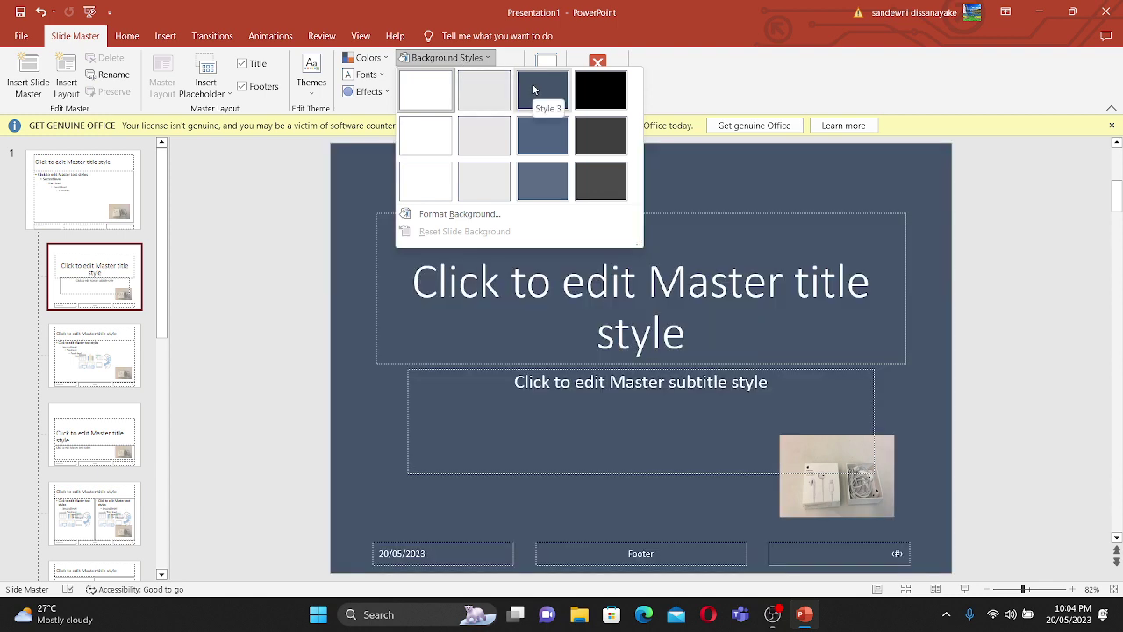
left_click(531, 85)
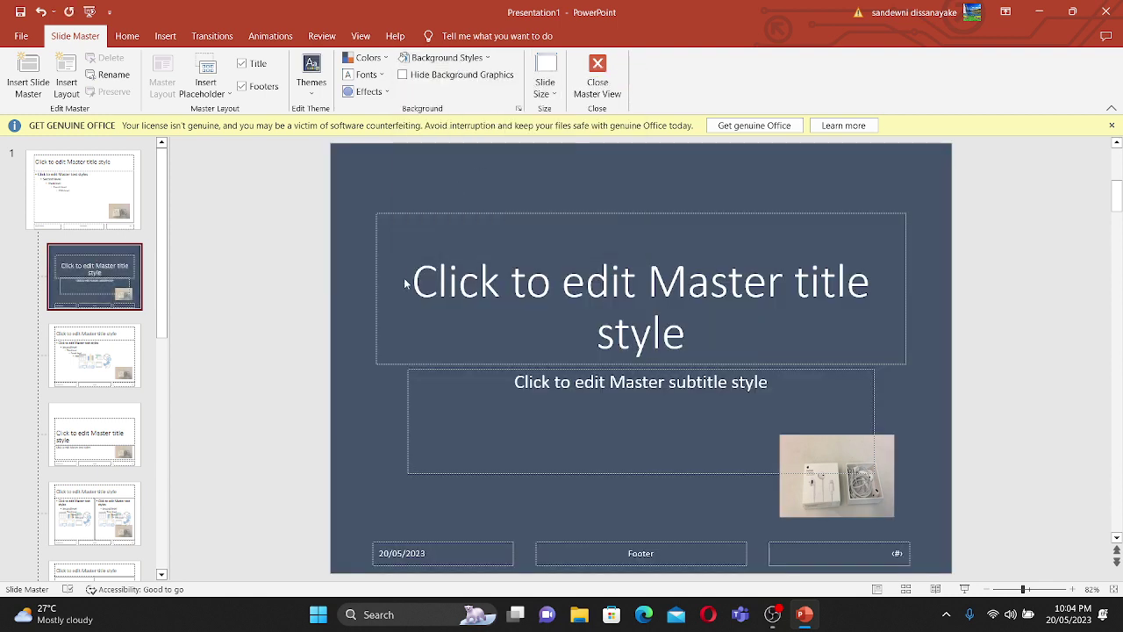
left_click(119, 200)
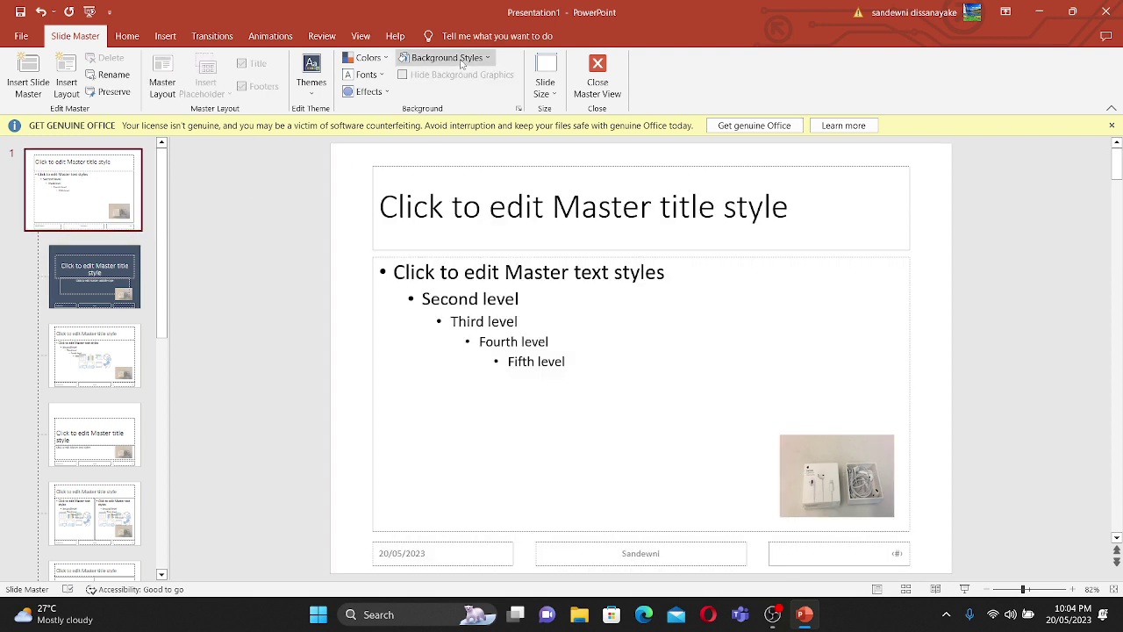
left_click(462, 59)
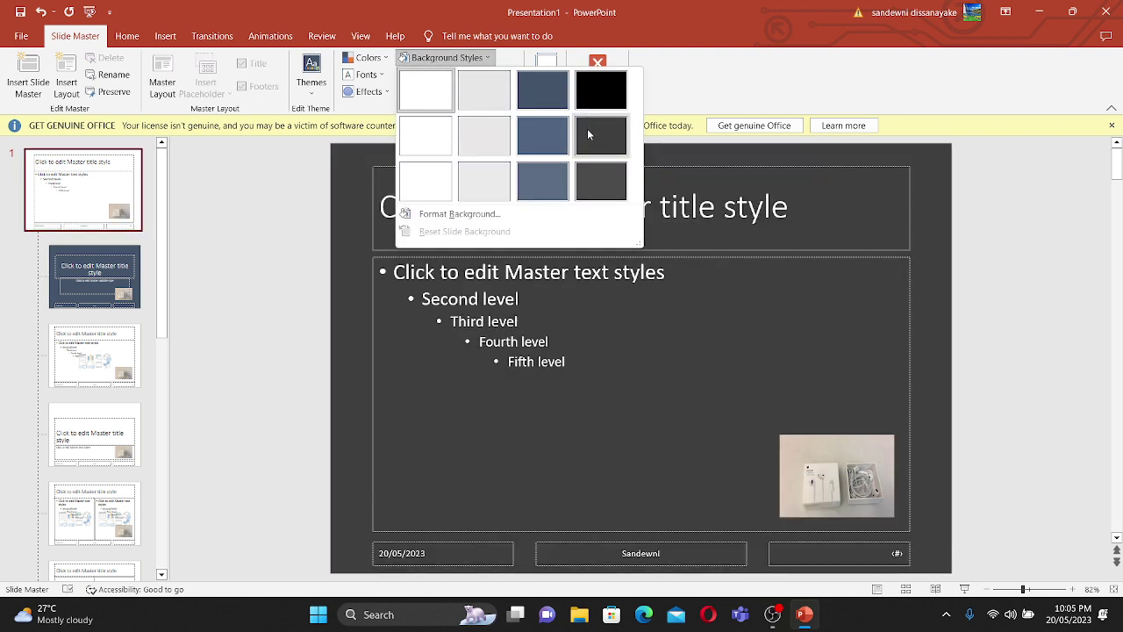
left_click(588, 129)
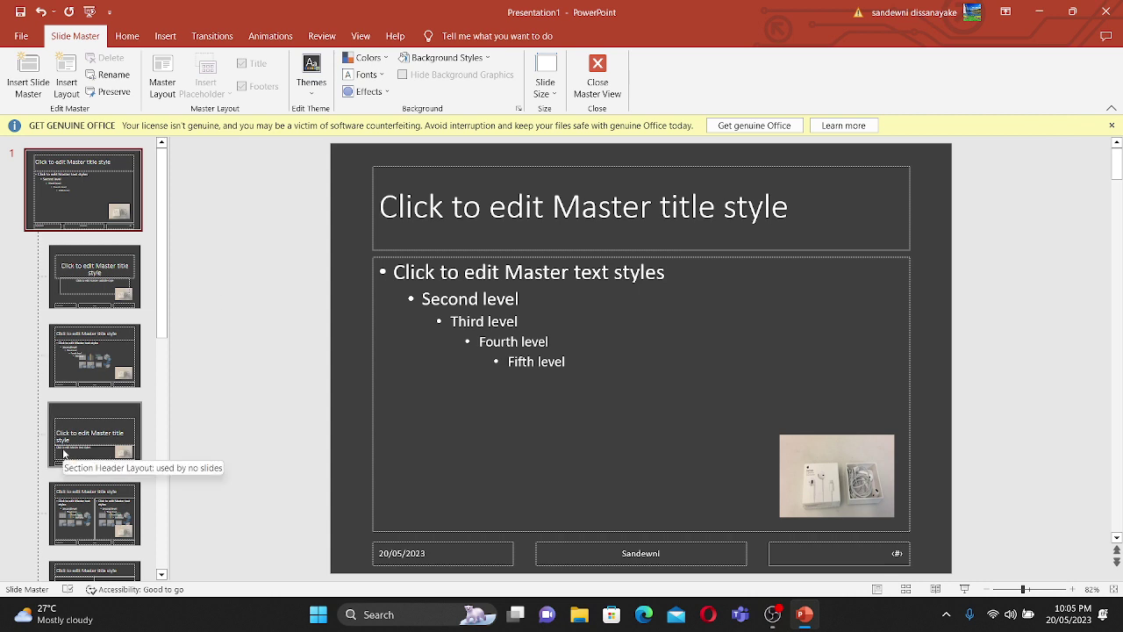
Step: Undo the master's dark grey background and apply the dark grey style to the Title Slide layout only
left_click(59, 294)
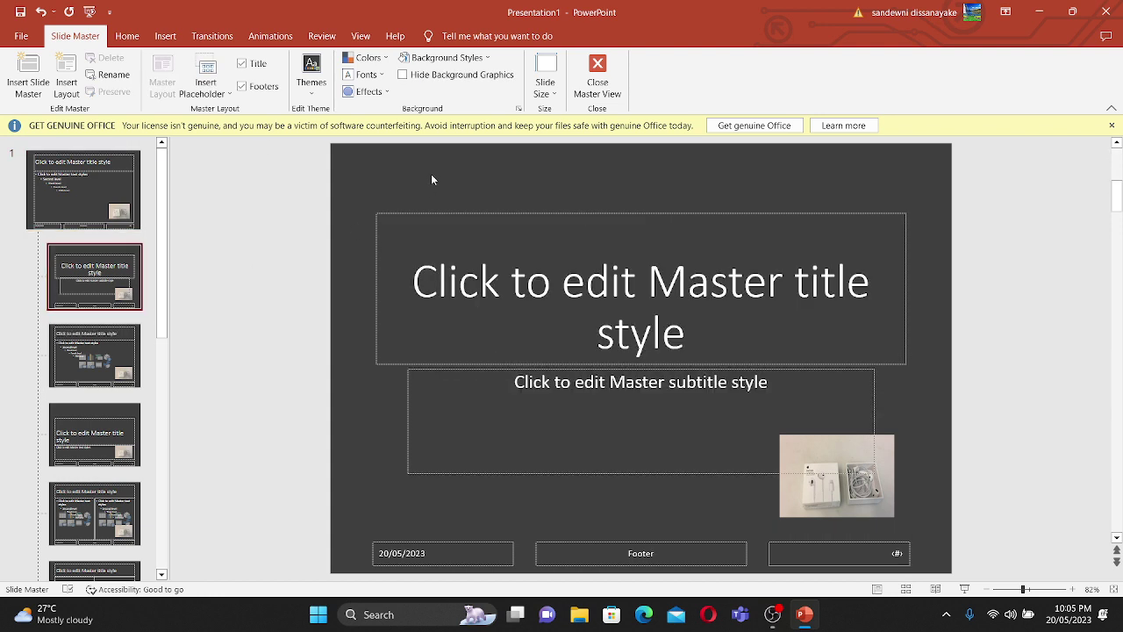
left_click(55, 213)
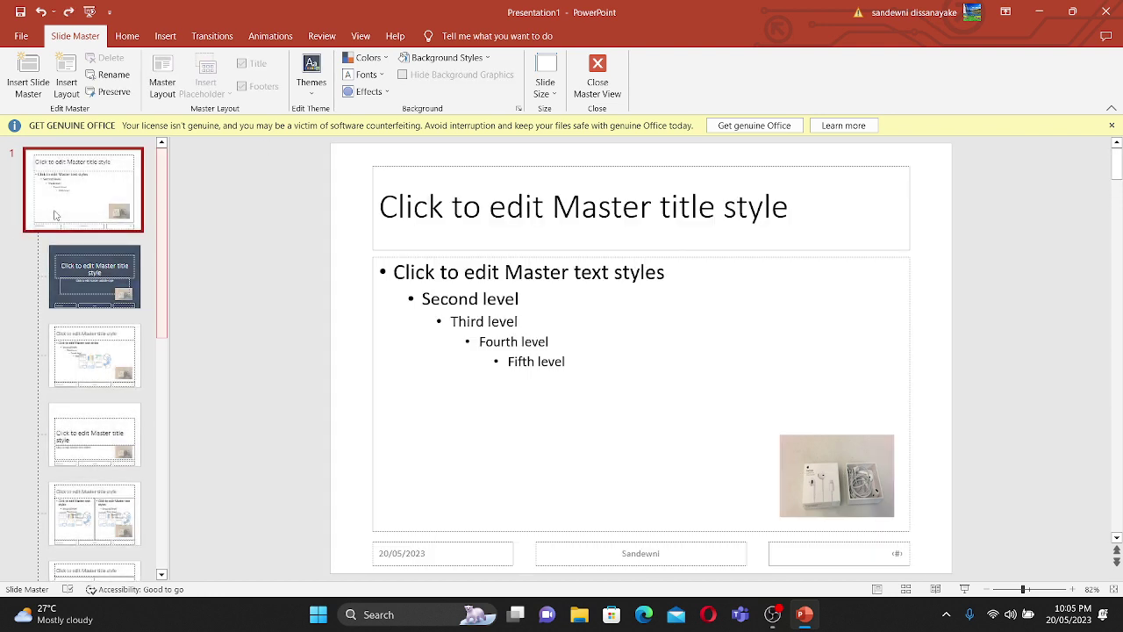
left_click(58, 273)
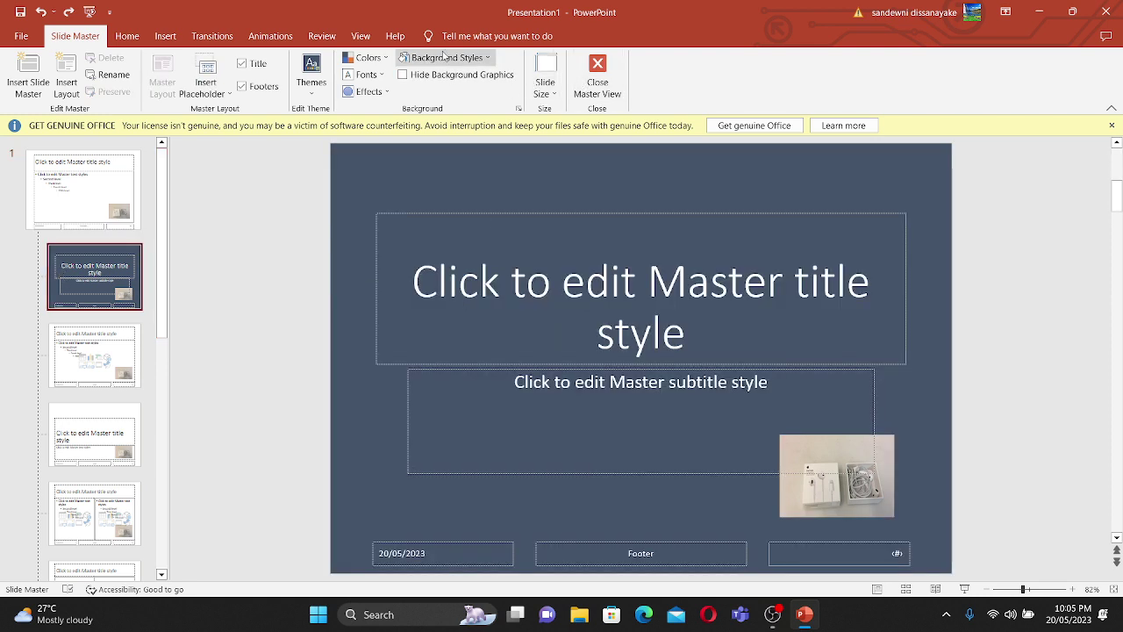
left_click(445, 58)
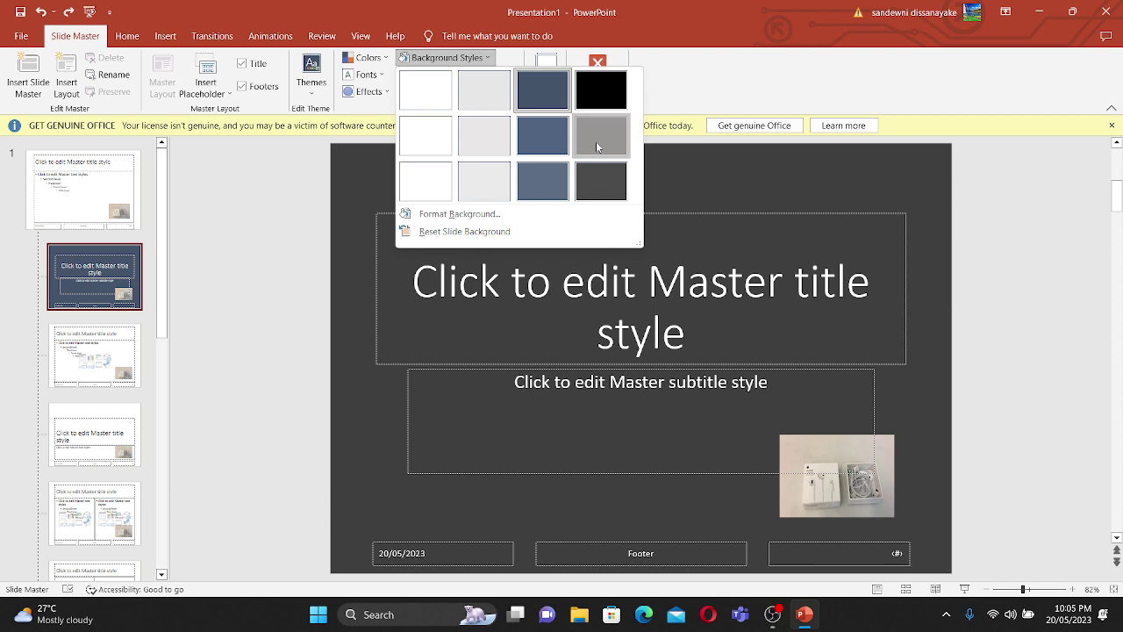
left_click(595, 141)
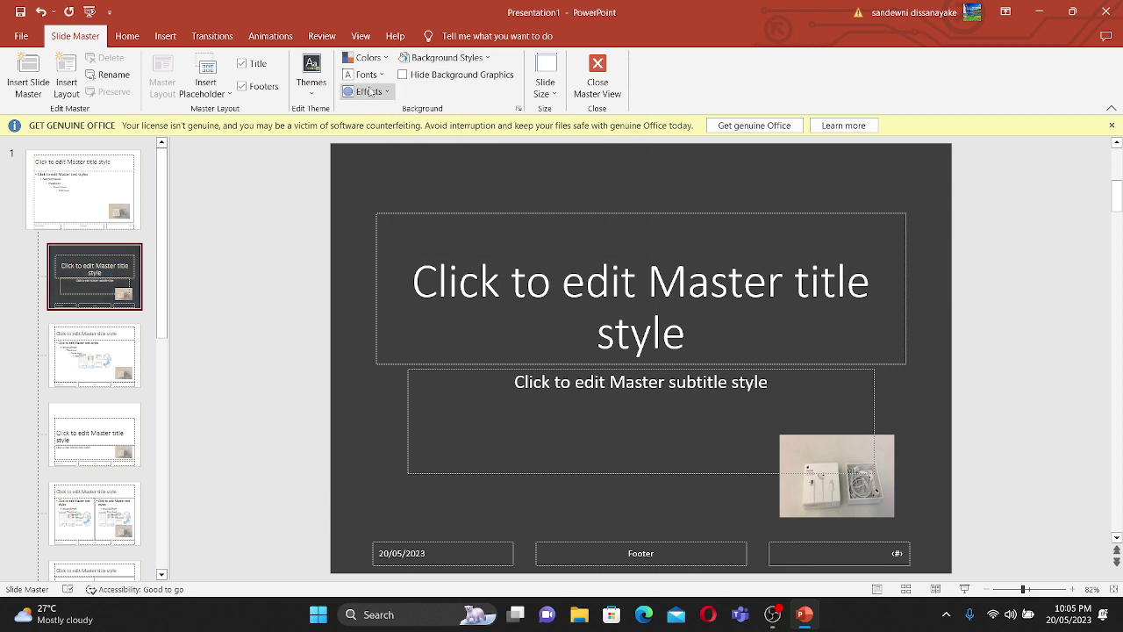
left_click(53, 184)
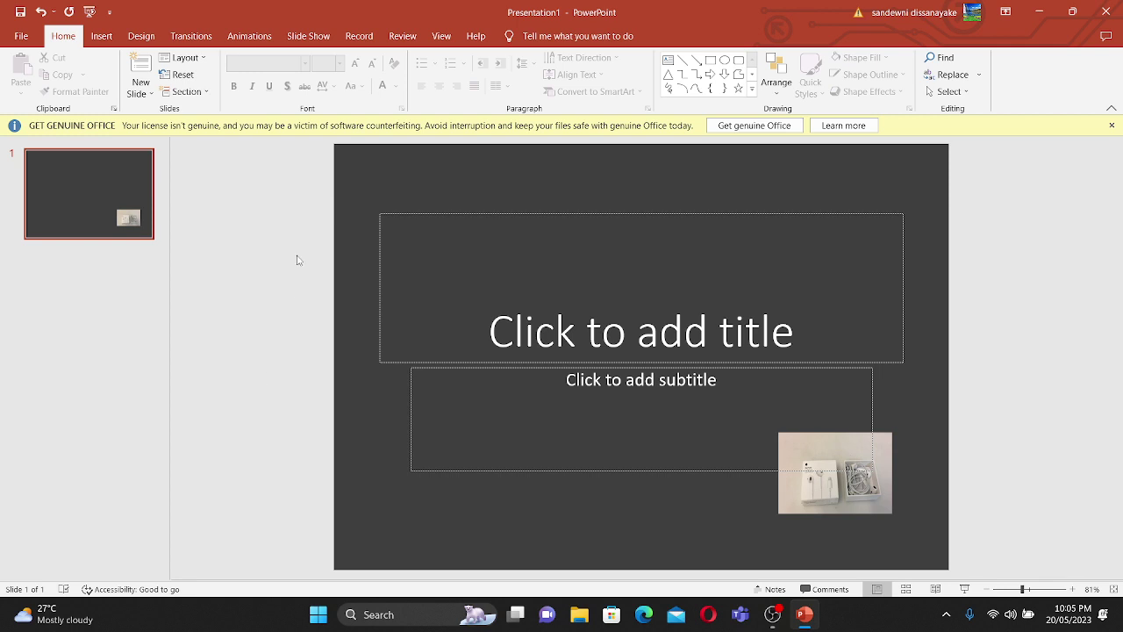
Step: Reopen Slide Master from the View tab, check the layouts, then close Master View back to Normal
left_click(431, 38)
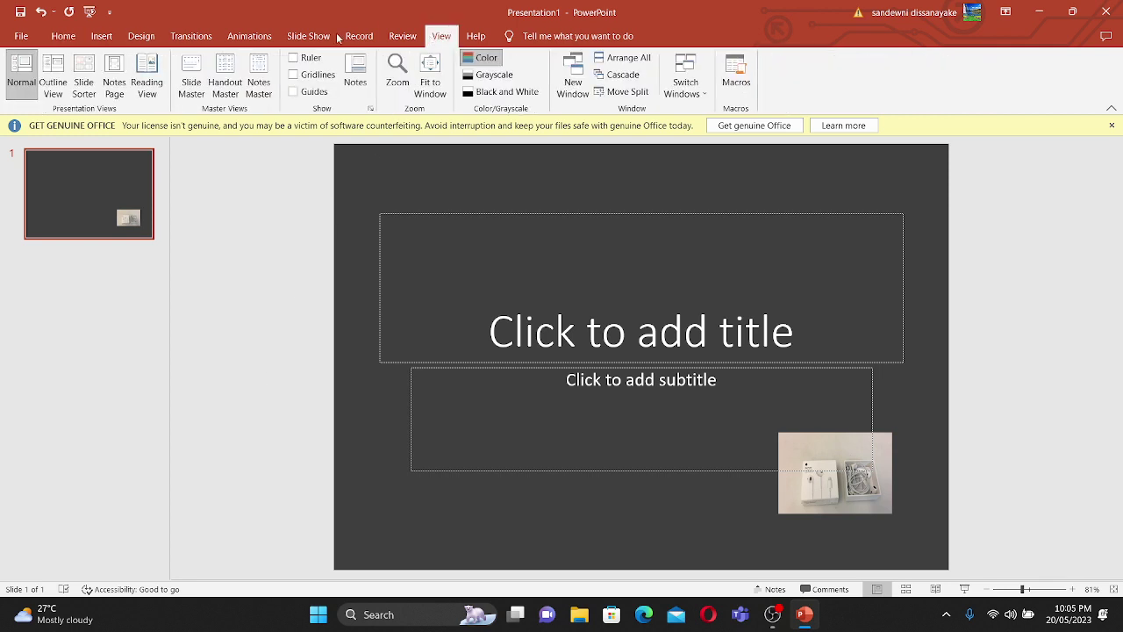
left_click(197, 97)
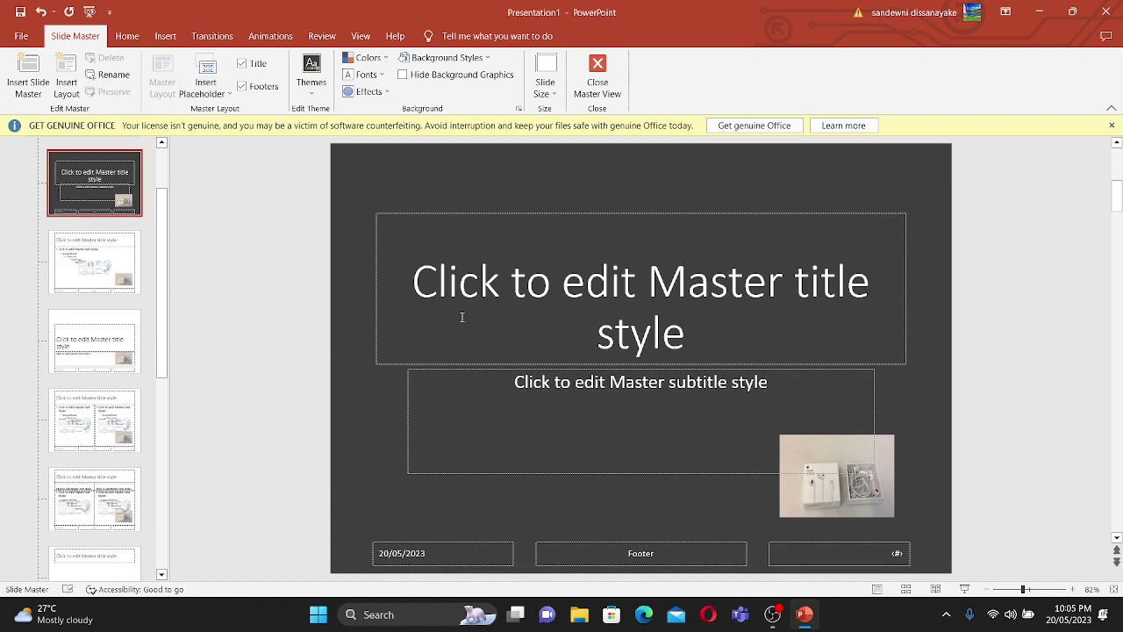
scroll(160, 215, "up", 2)
scroll(159, 209, "up", 2)
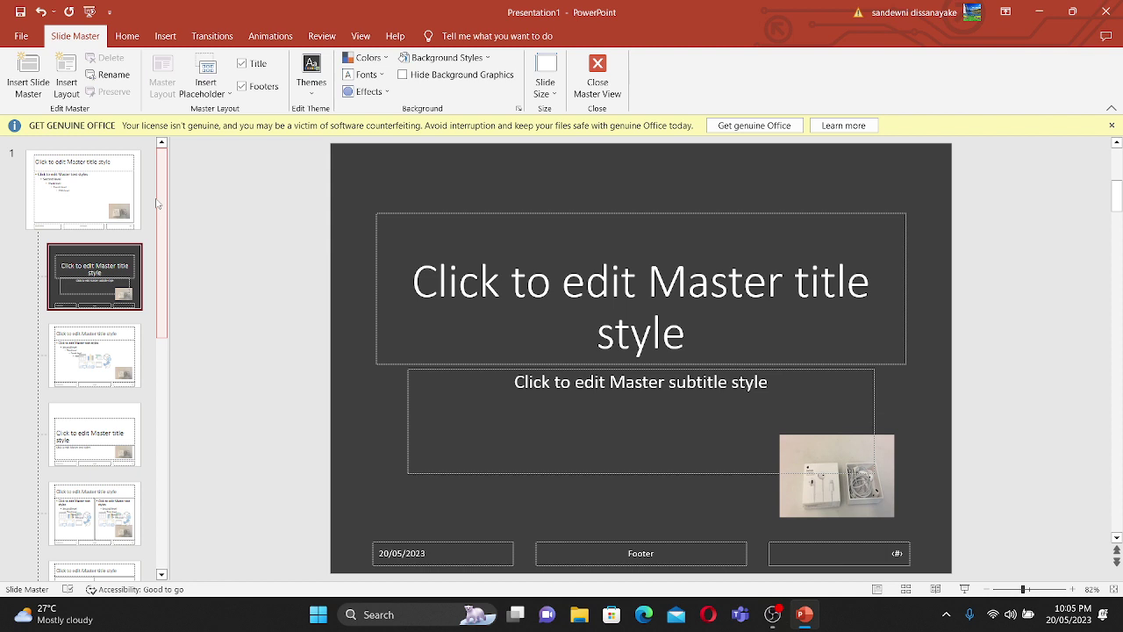
left_click(601, 79)
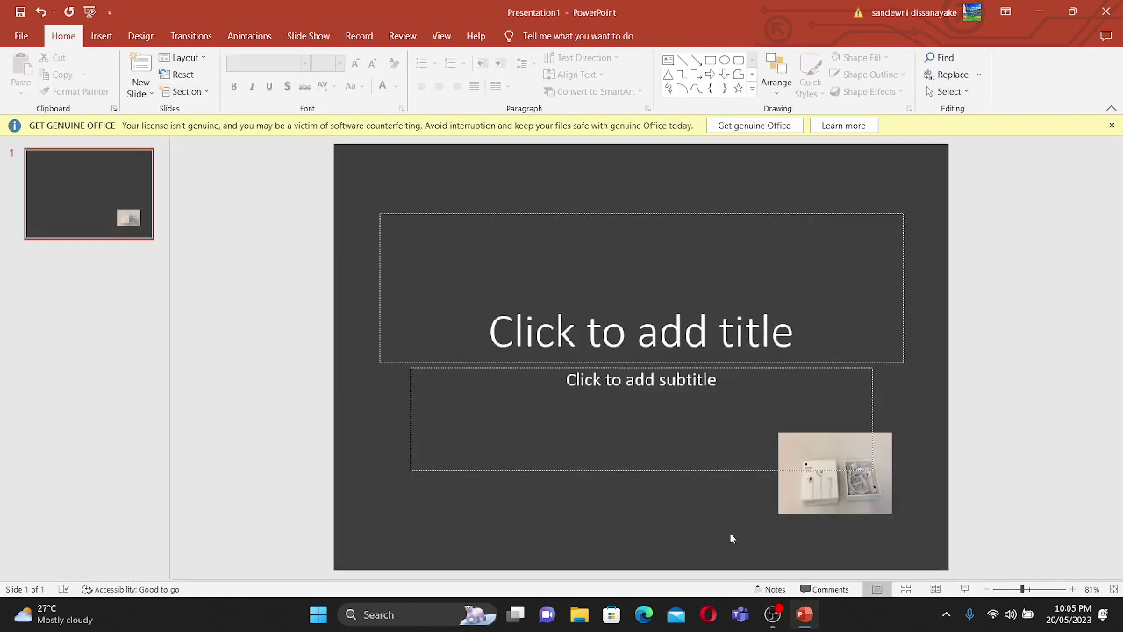